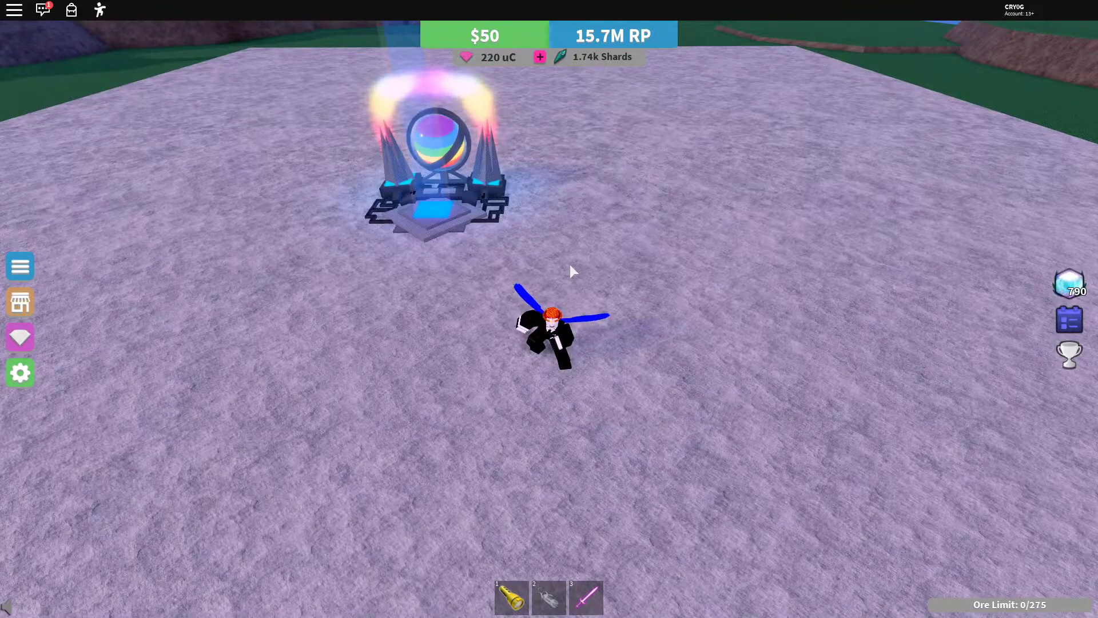
Reset the character from the game menu beside the Champion Infuser.
key("w")
key("w")
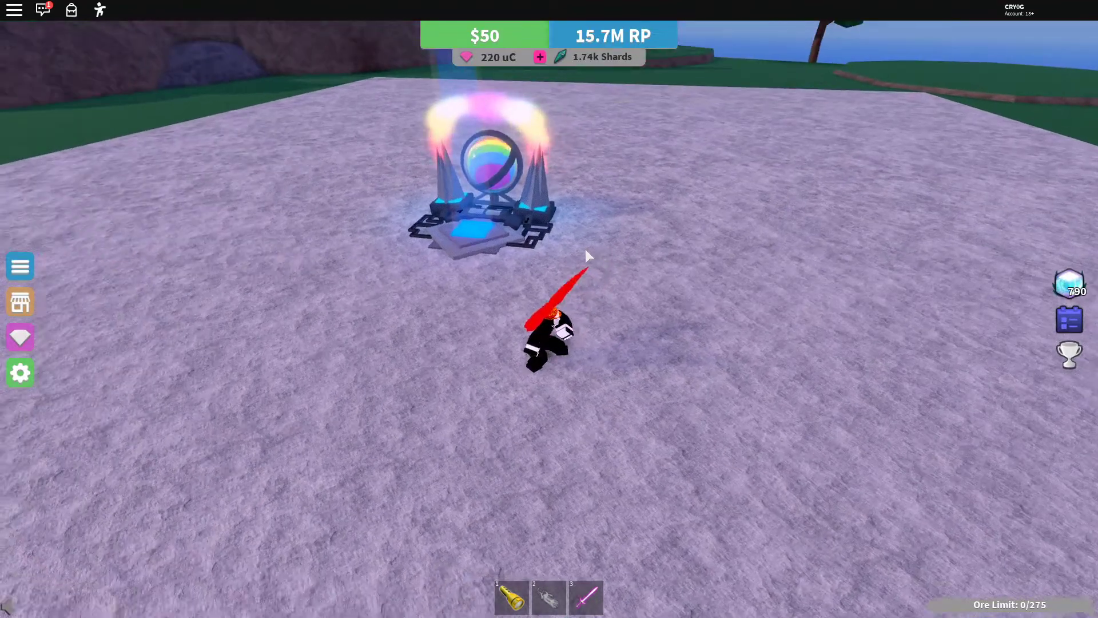
key("Page_Down")
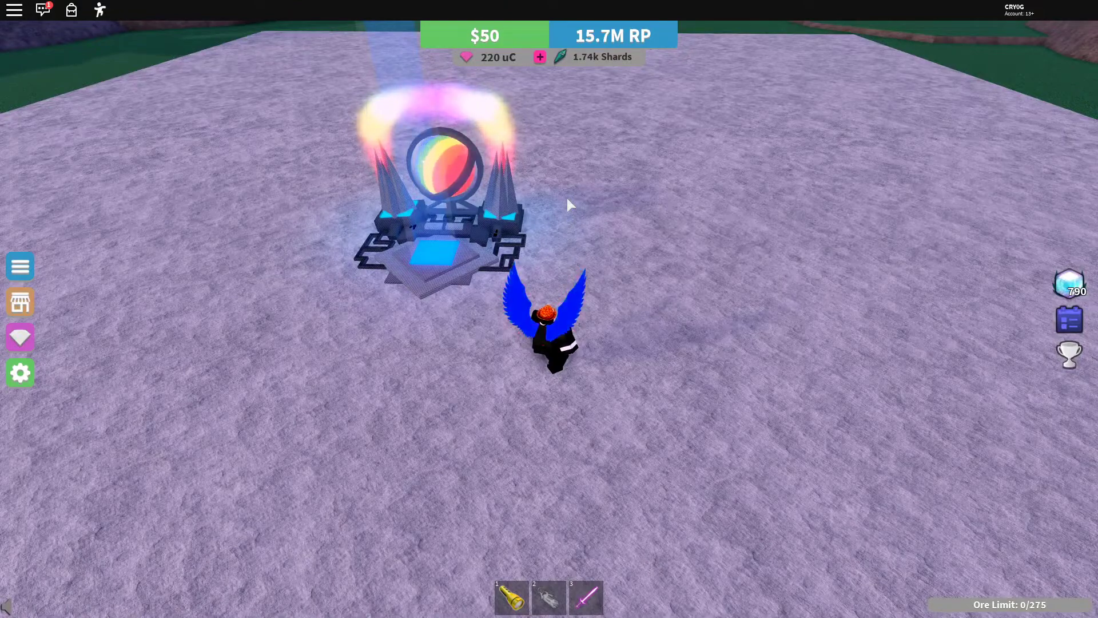
key("w")
key("s")
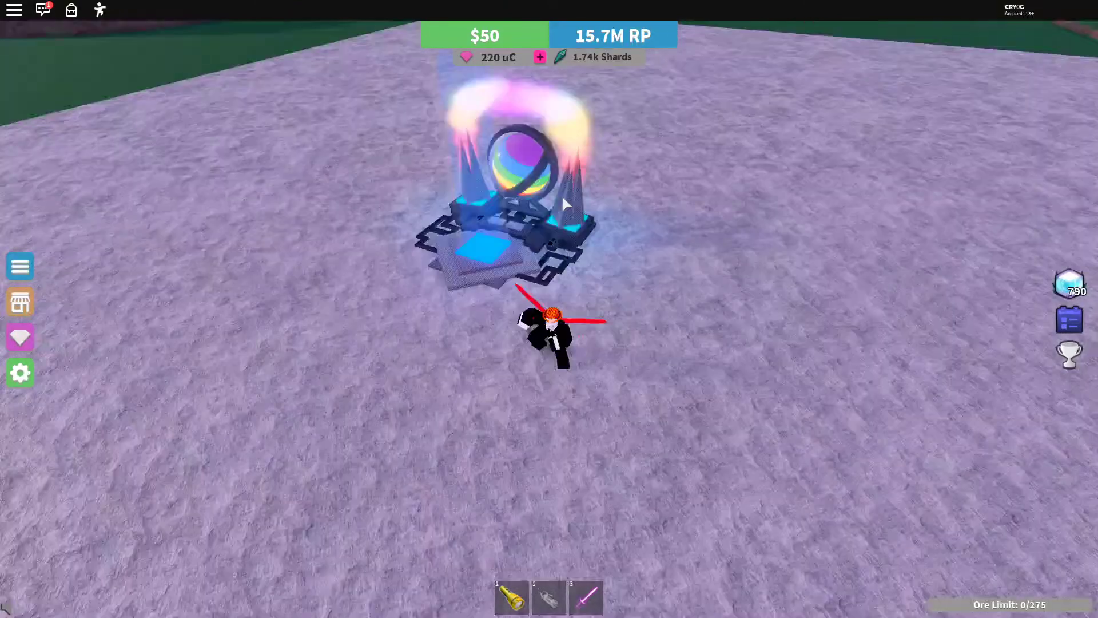
key("Escape")
key("r")
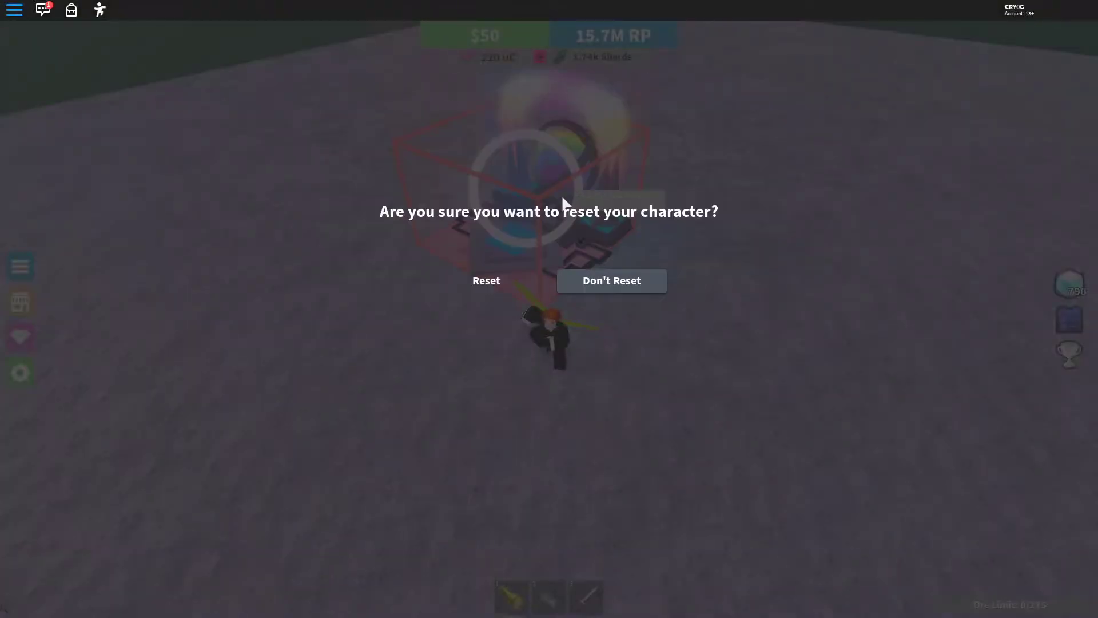
key("Return")
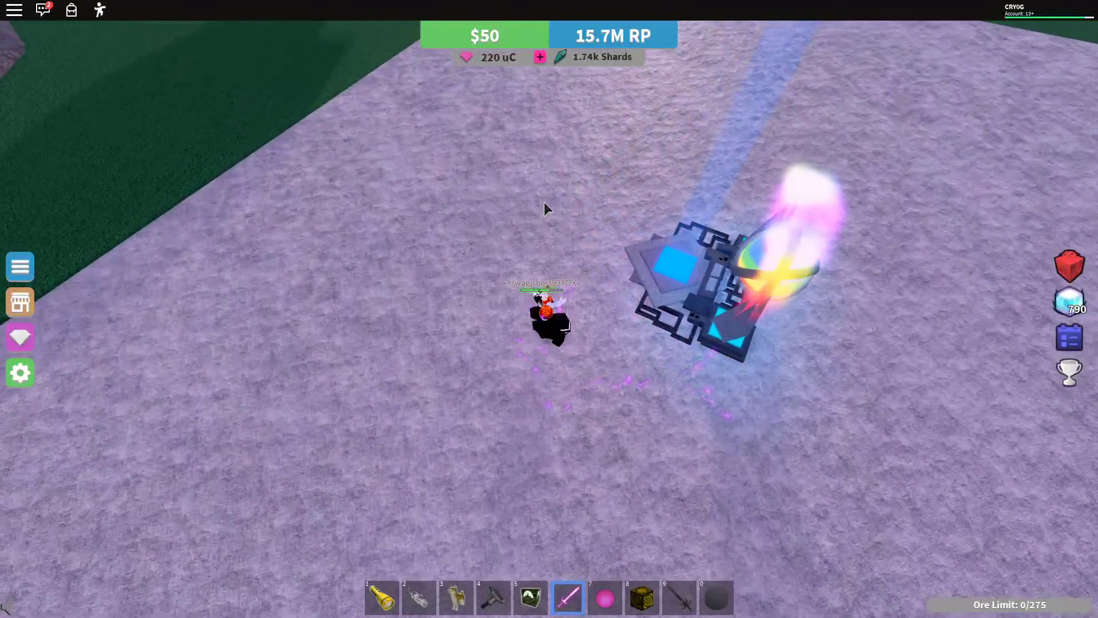
Swing the pink sword from slot 7 to release pink mist, then open the inventory.
key("7")
left_click(545, 203)
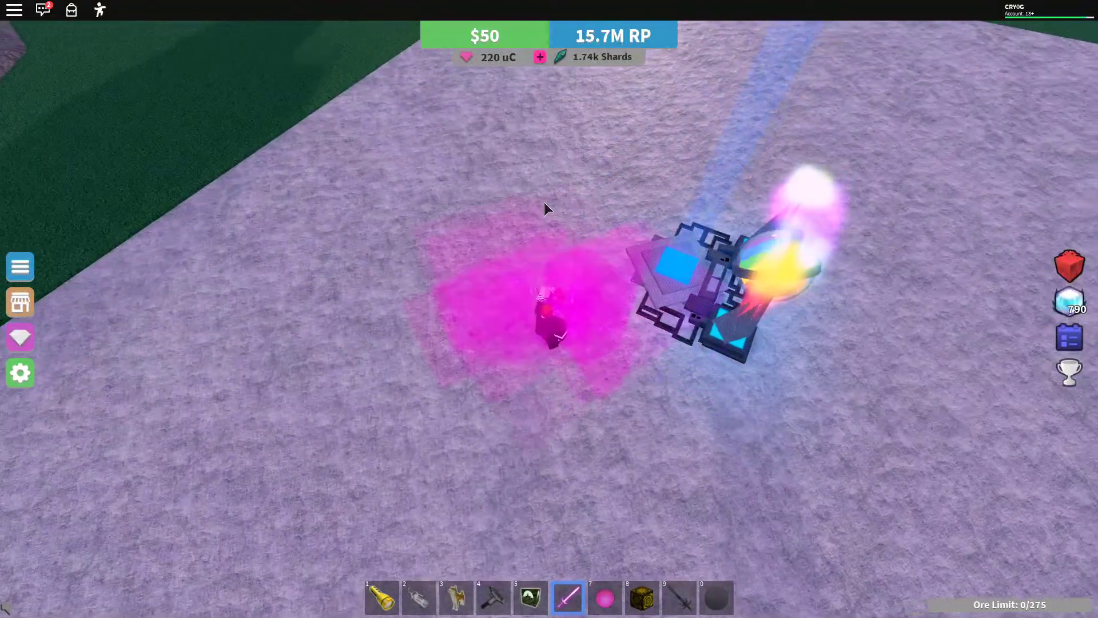
key("3")
key("Right")
key("Right")
key("Right")
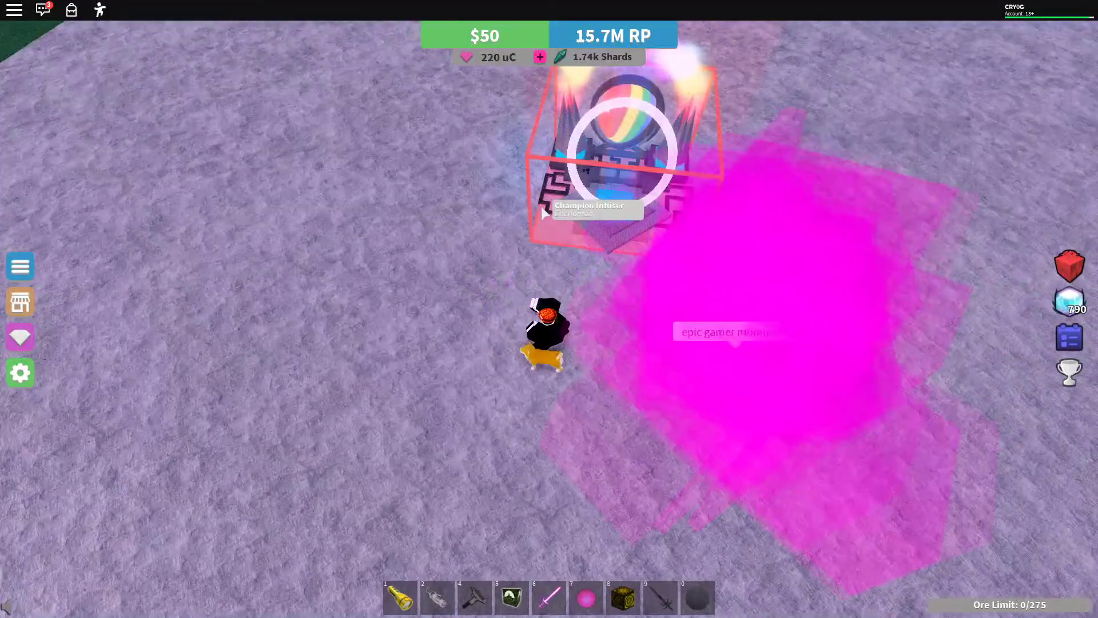
key("grave")
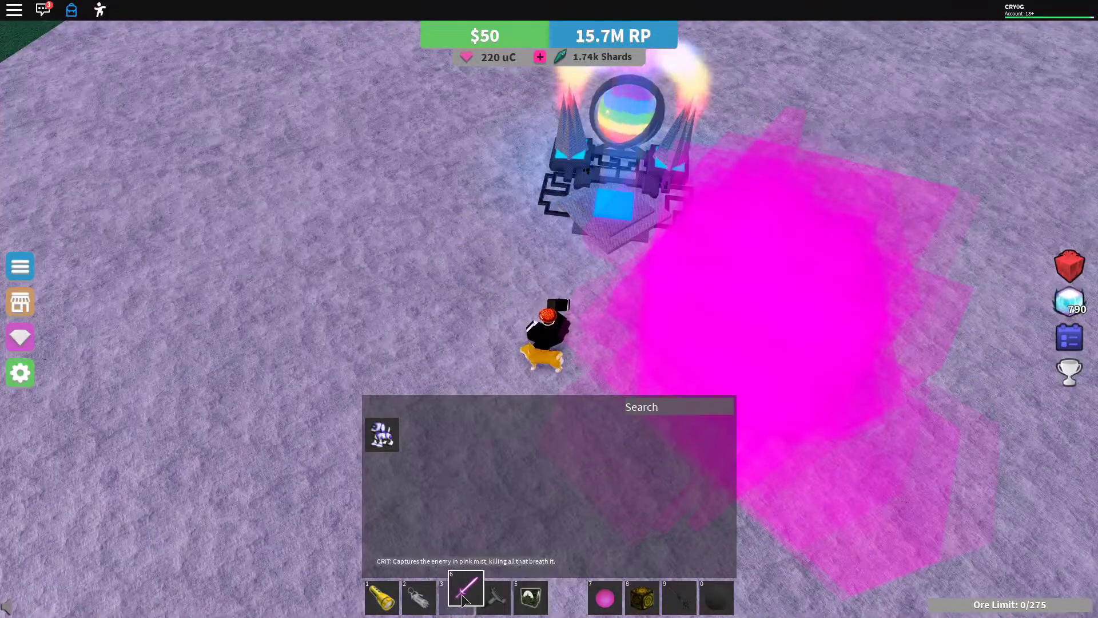
key("grave")
key("e")
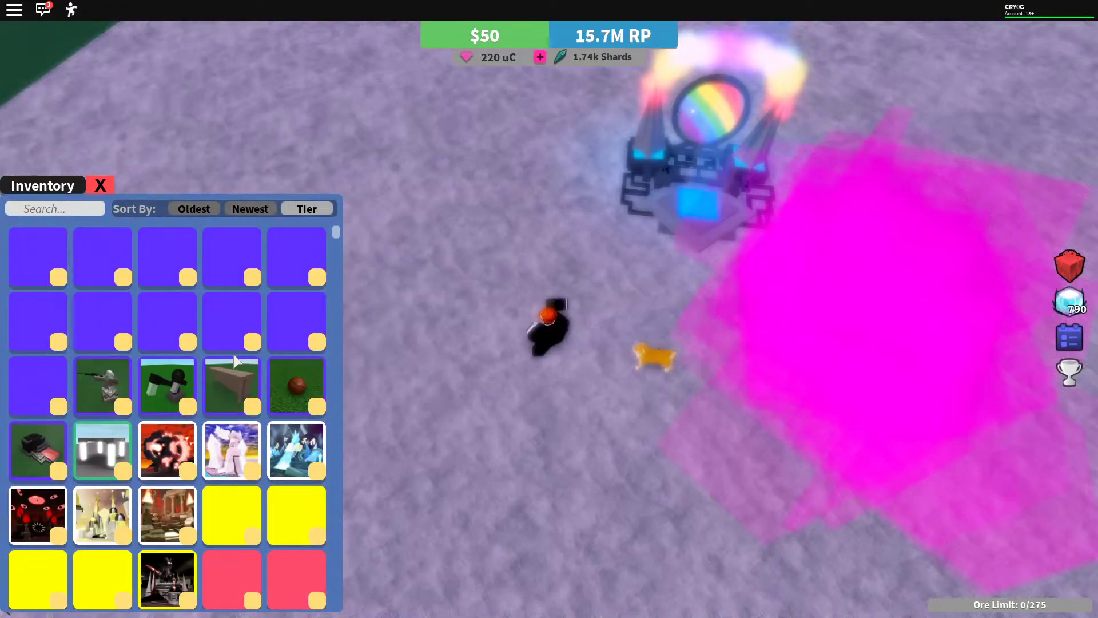
Search the inventory for 'infuser' and place the first starred infuser near the Champion Infuser.
left_click(61, 209)
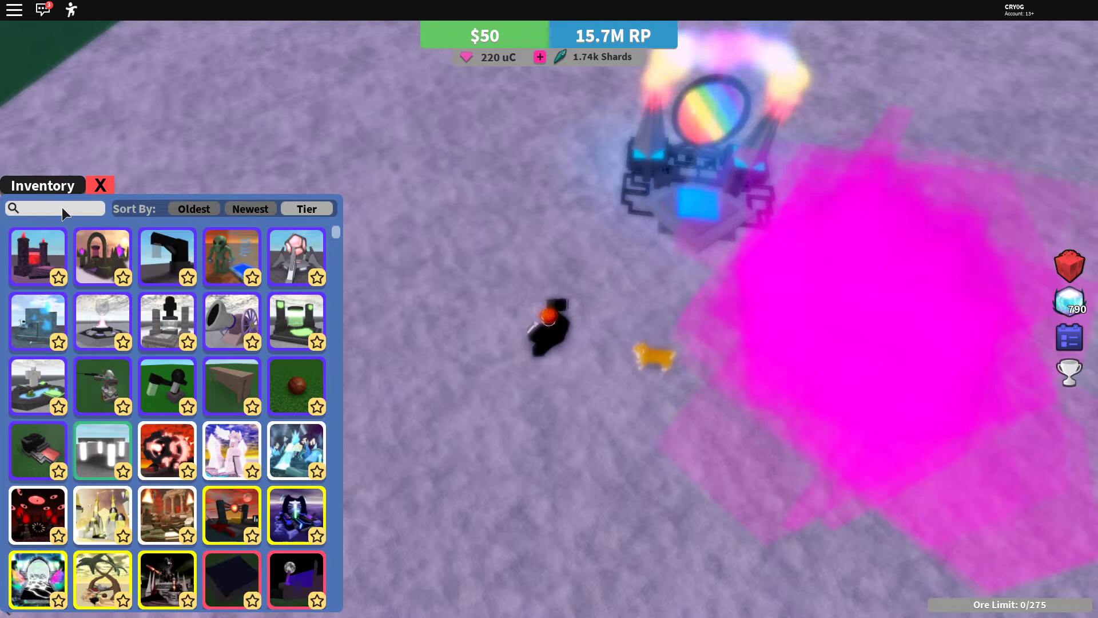
type("infuser")
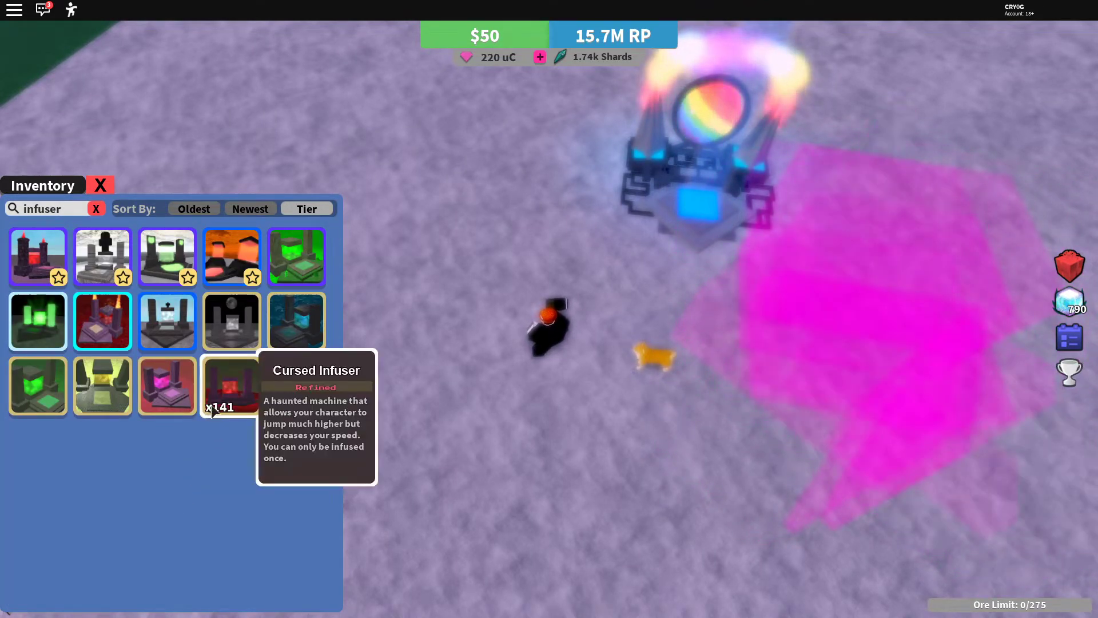
mouse_move(166, 256)
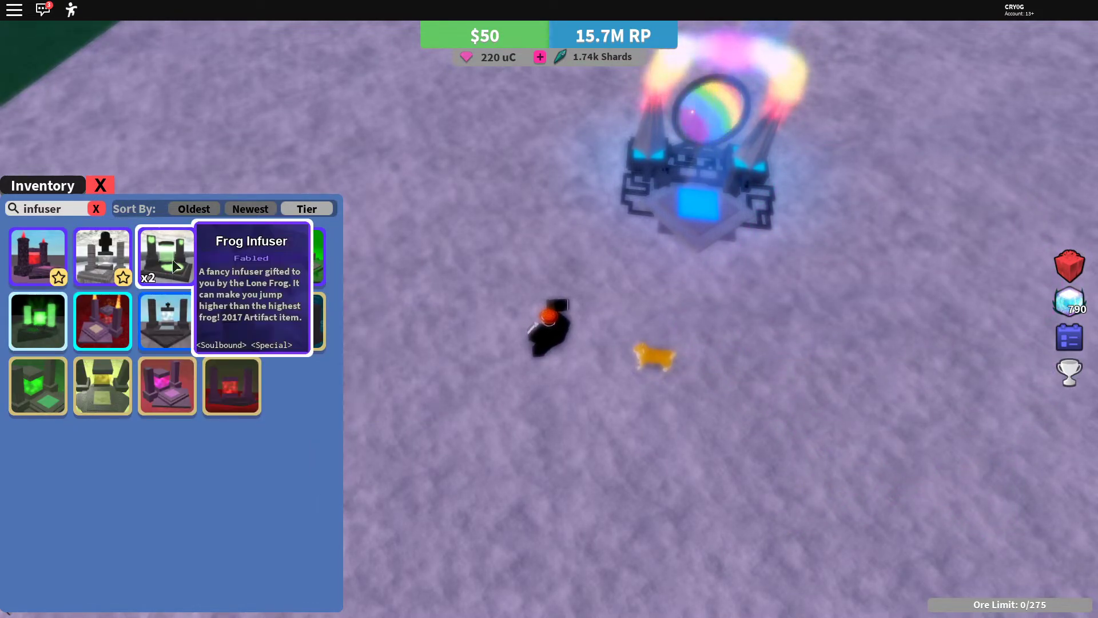
left_click(39, 258)
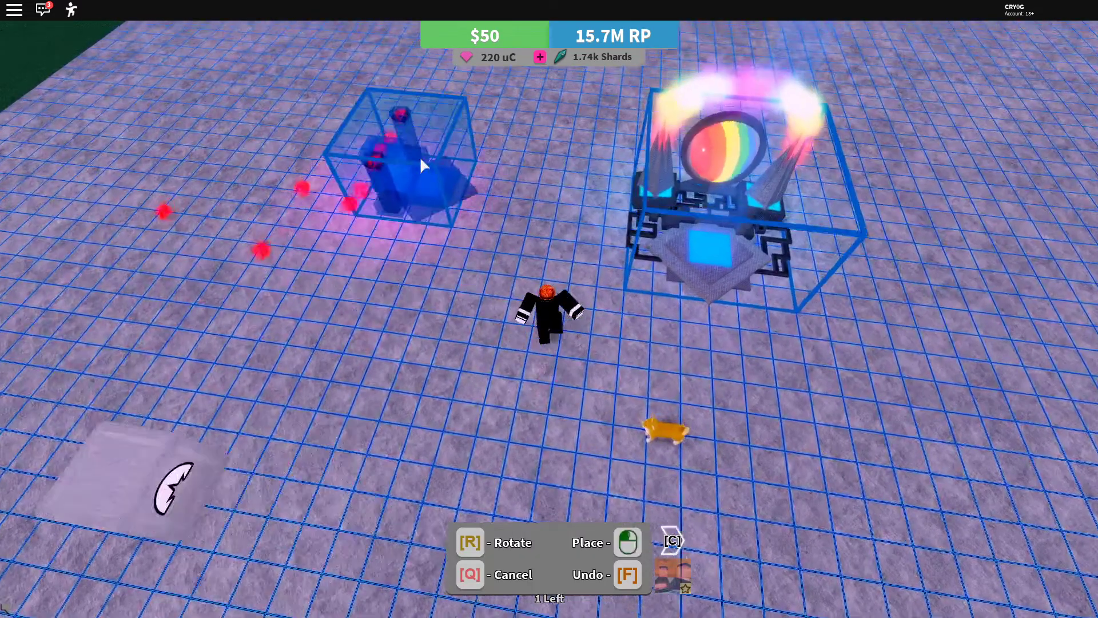
left_click(406, 142)
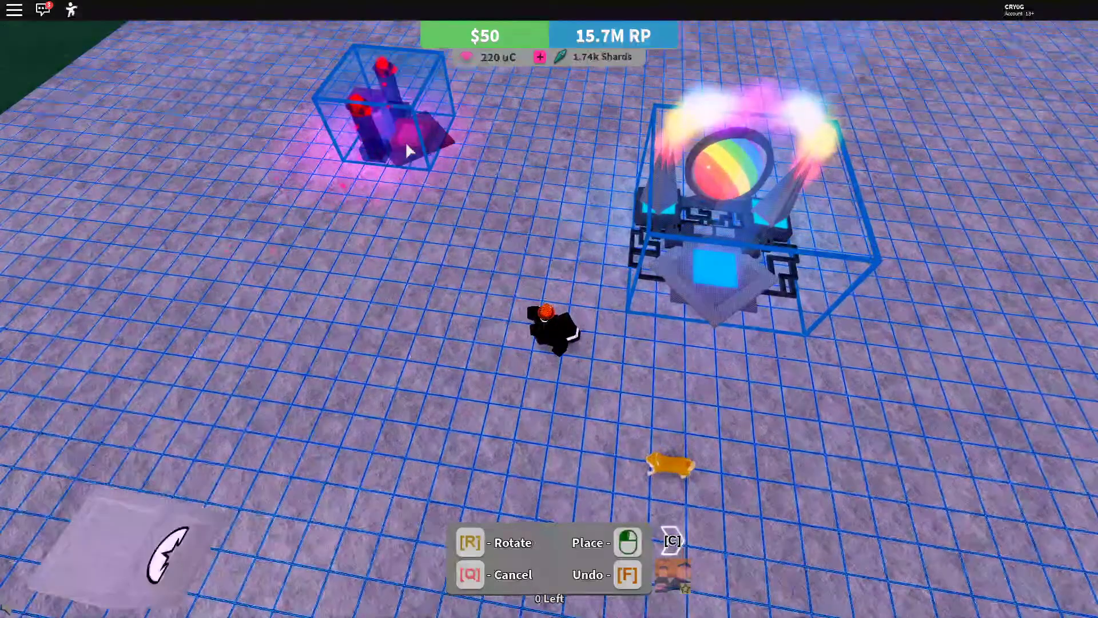
left_click(405, 142)
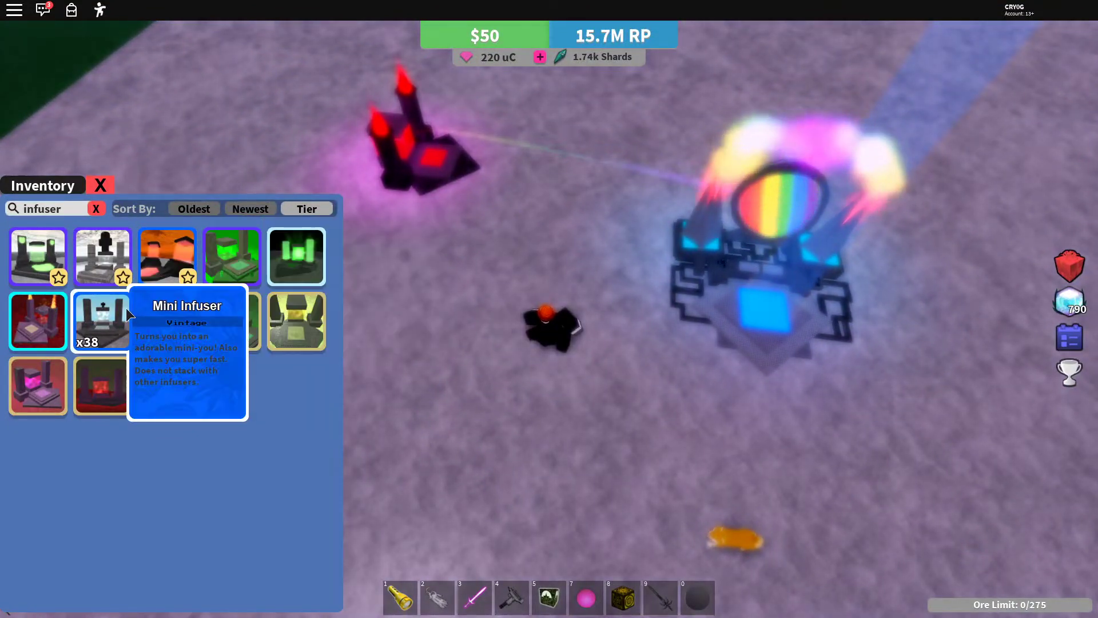
scroll(126, 307, "up", 1)
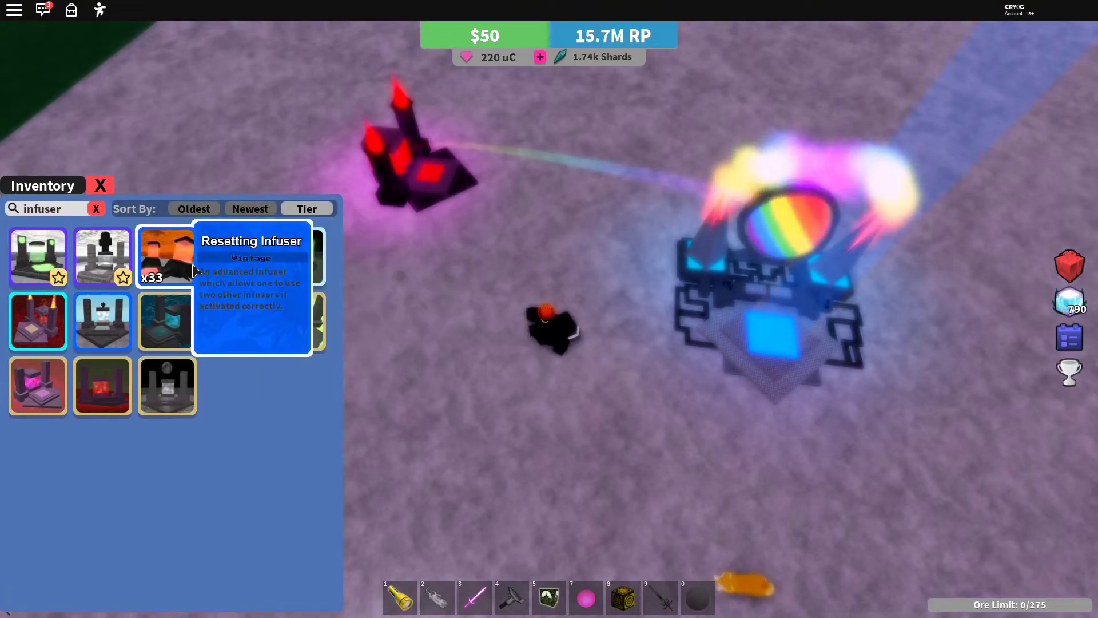
Place the Lucky, blue and Infinite Infusers in a row beside it.
left_click(222, 265)
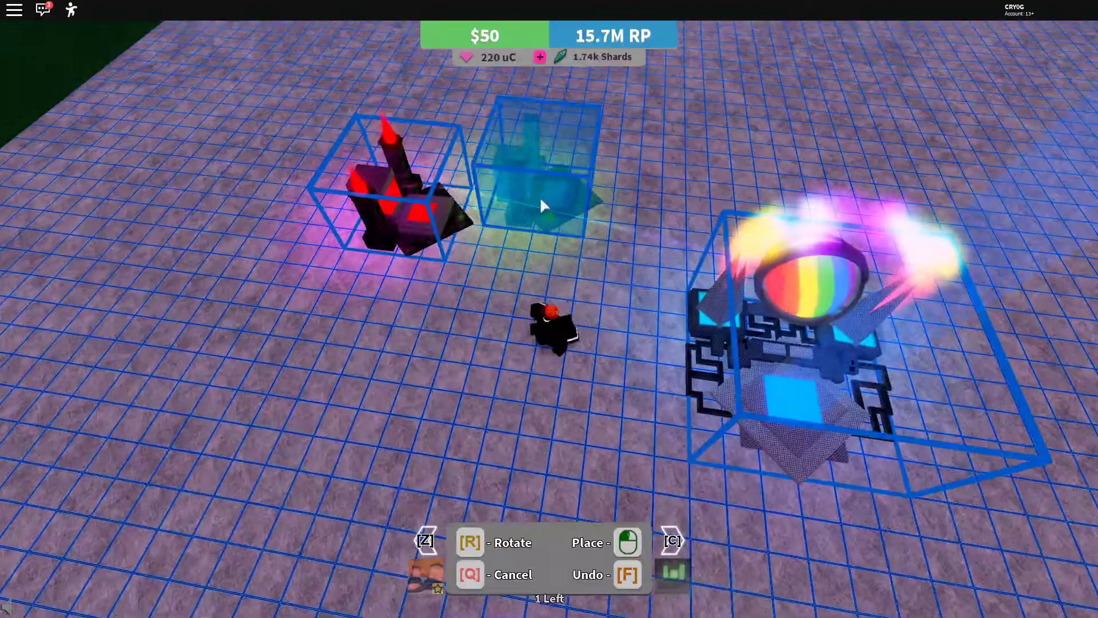
left_click(541, 204)
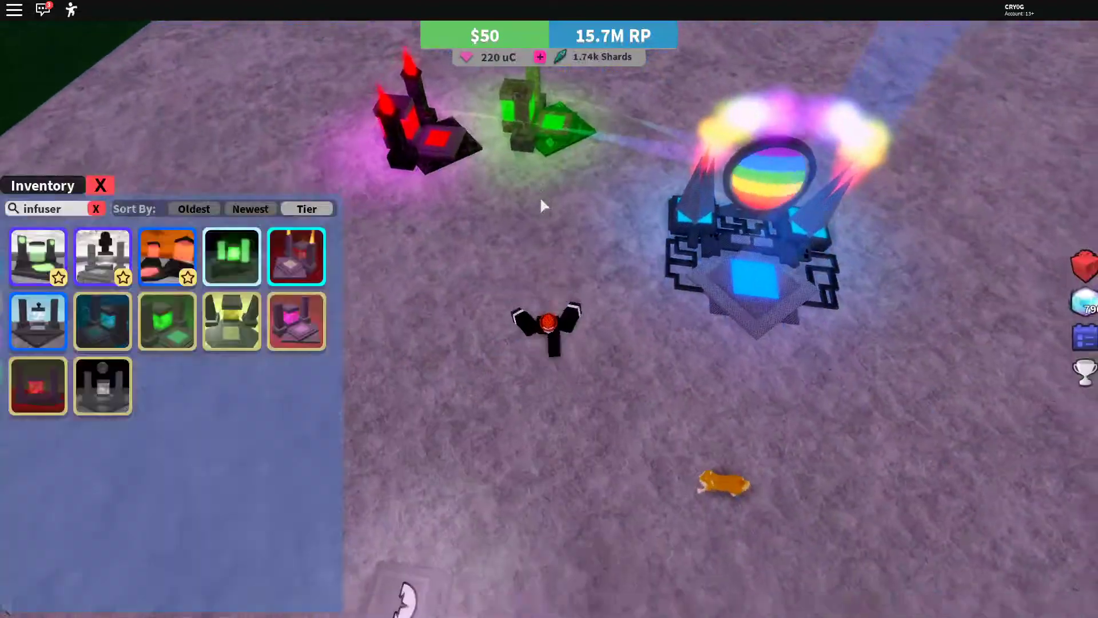
left_click(285, 267)
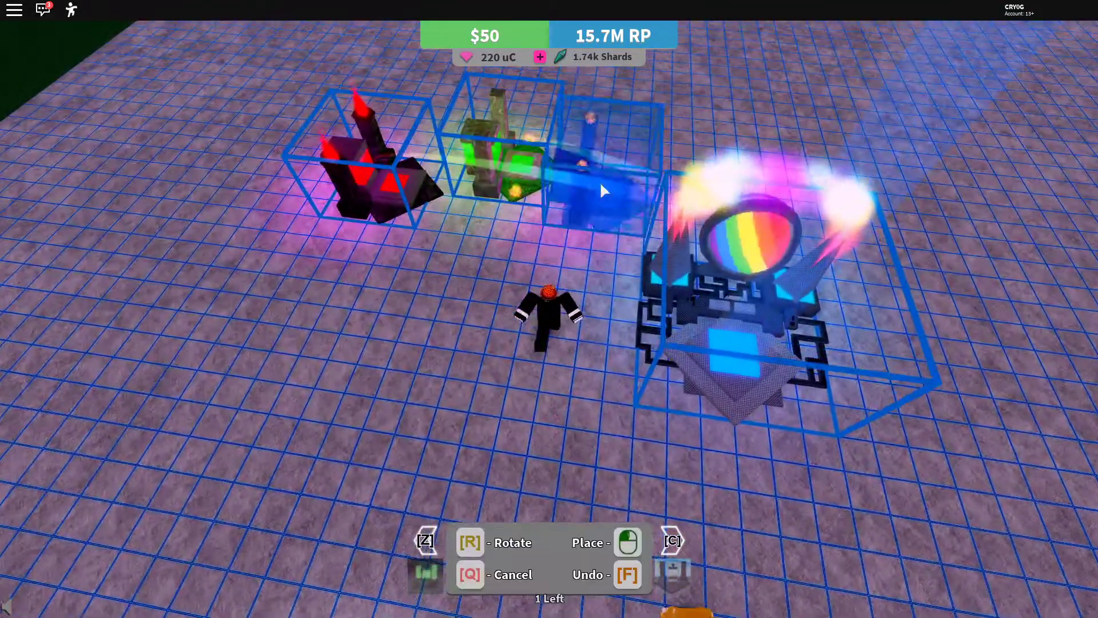
left_click(614, 172)
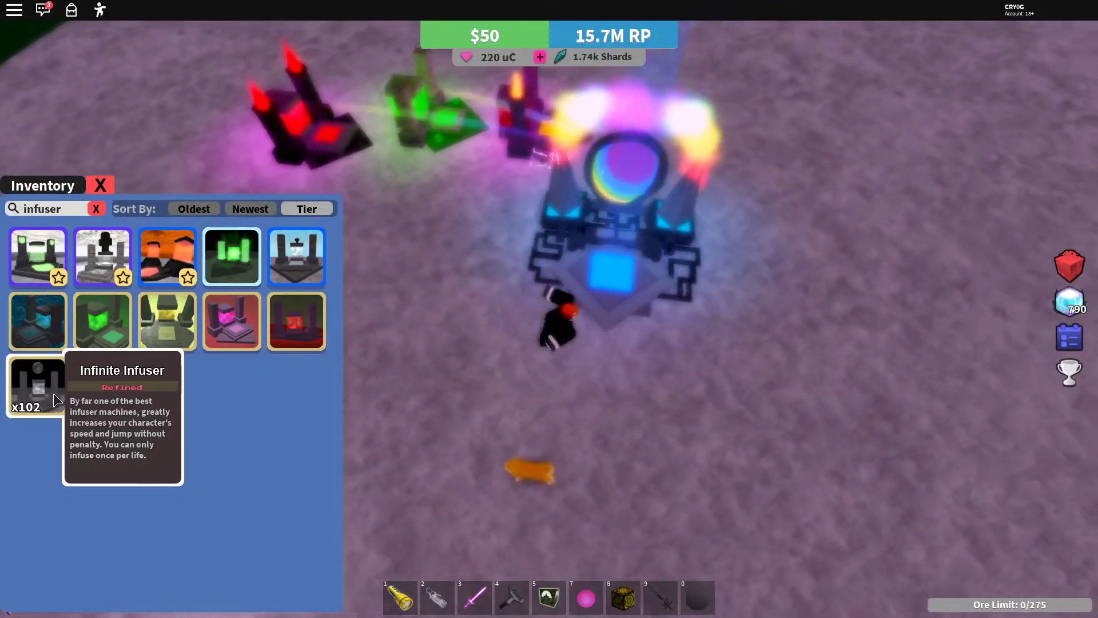
left_click(54, 391)
left_click(252, 363)
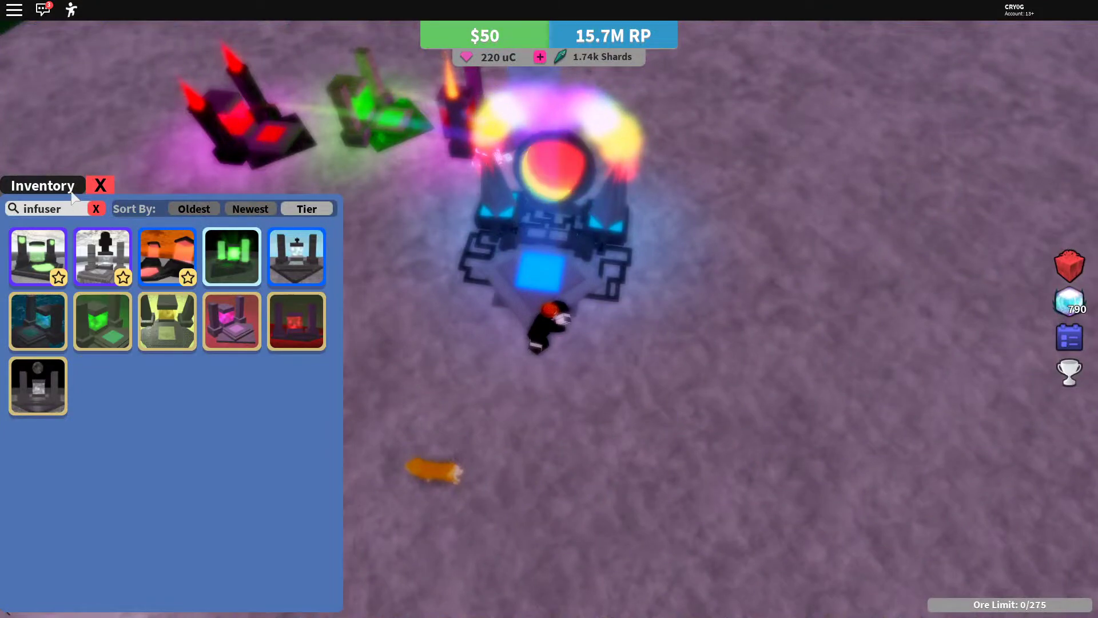
Place two Righteous Will infusers on the right side of the base.
left_click(62, 206)
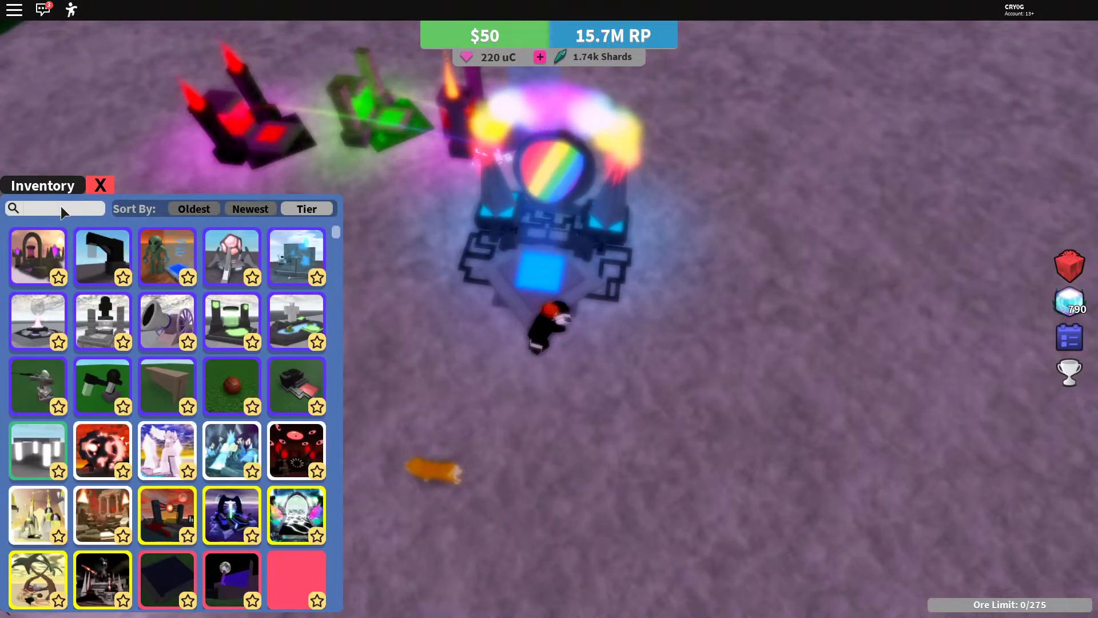
type("right")
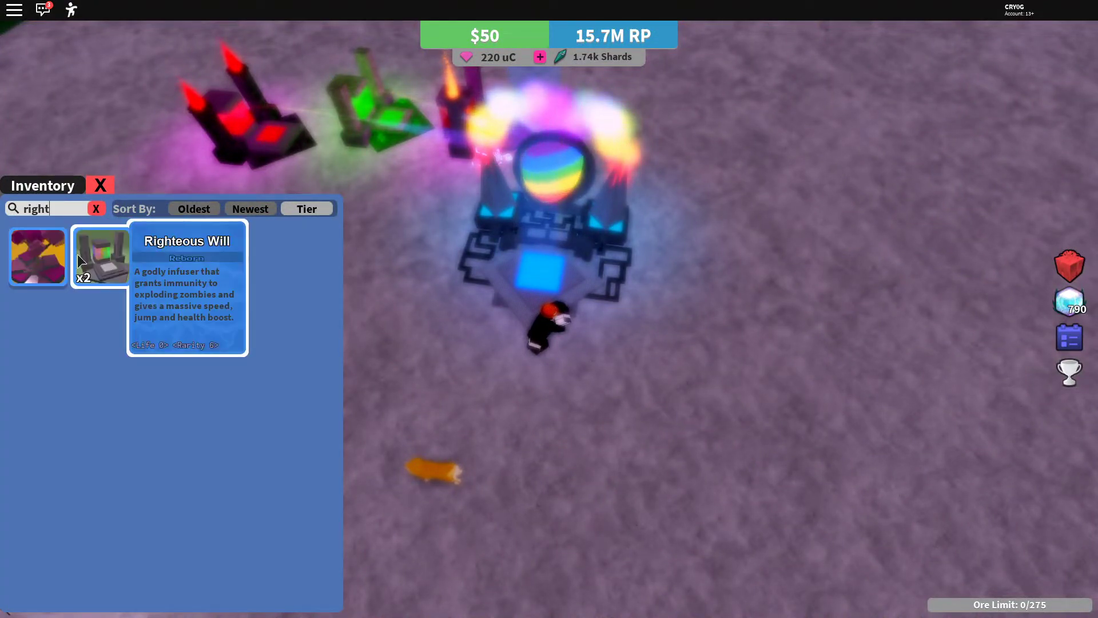
left_click(102, 256)
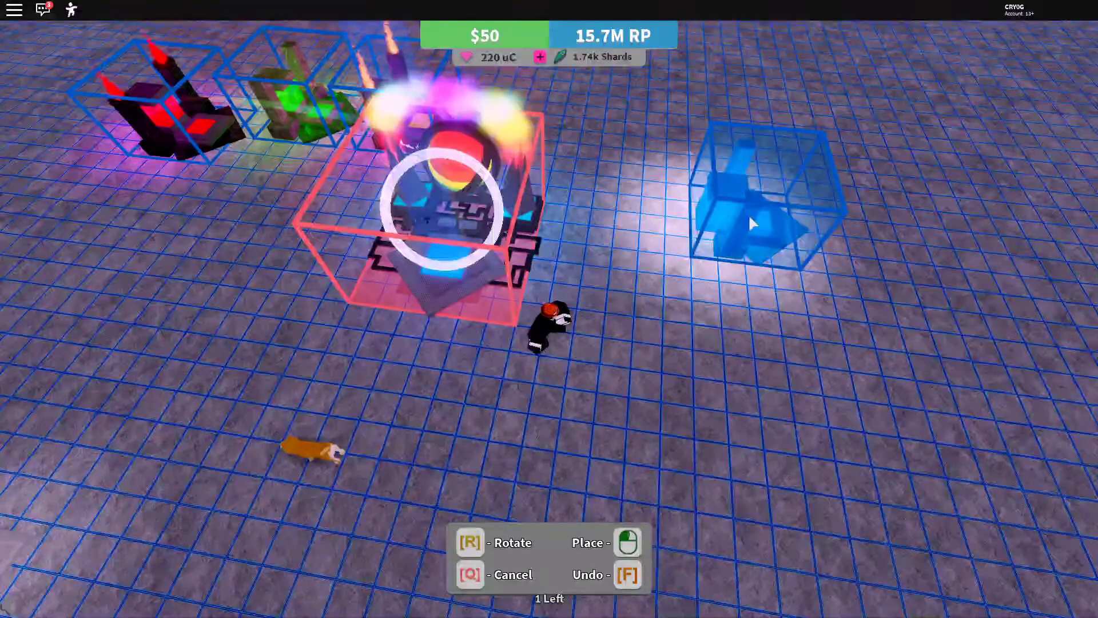
left_click(748, 213)
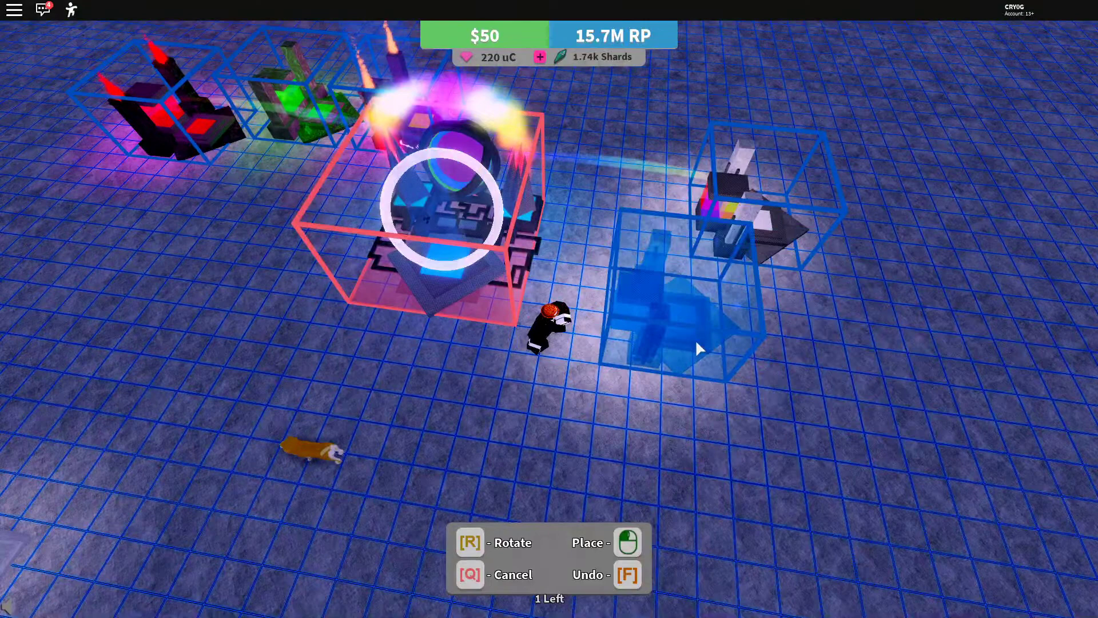
left_click(702, 344)
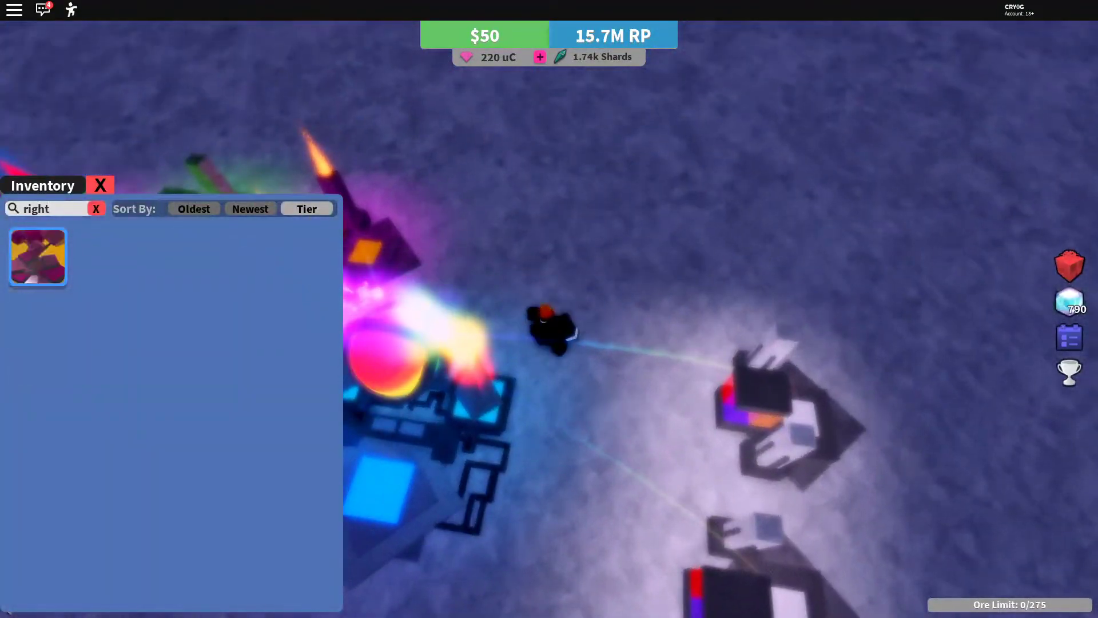
Place the Glow Infuser on the base and pick another infuser to place.
left_click(77, 211)
type("i")
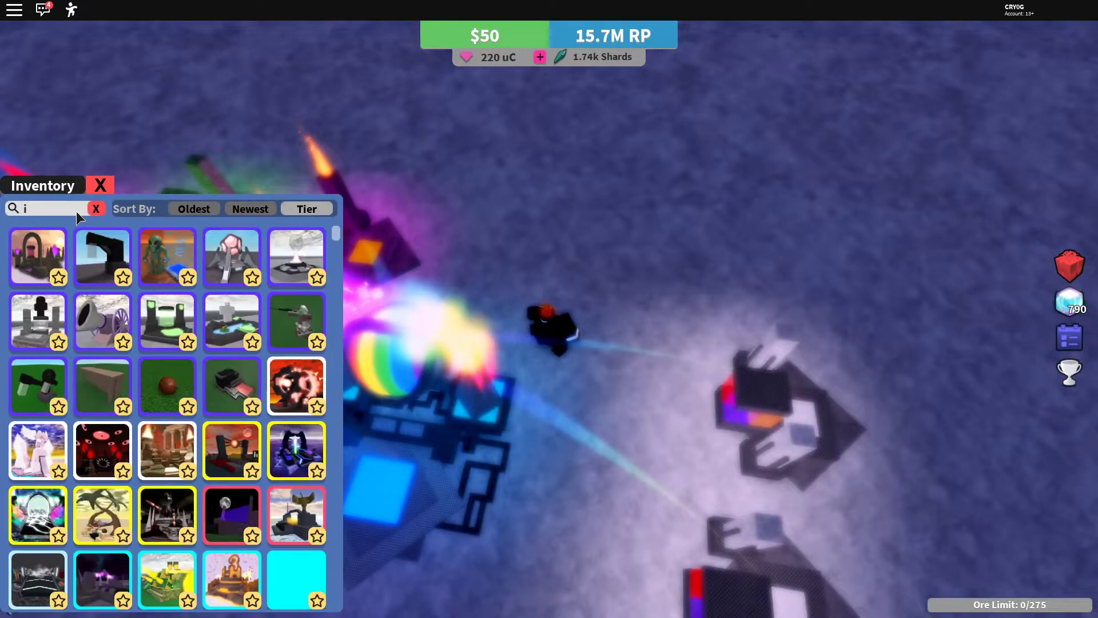
type("nfuser")
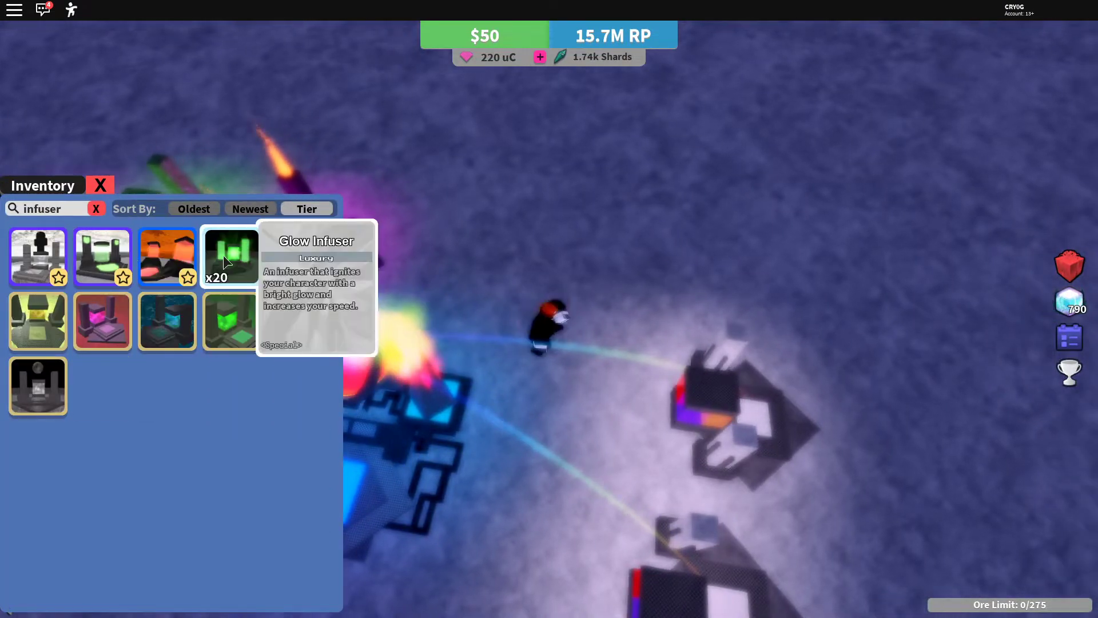
left_click(223, 255)
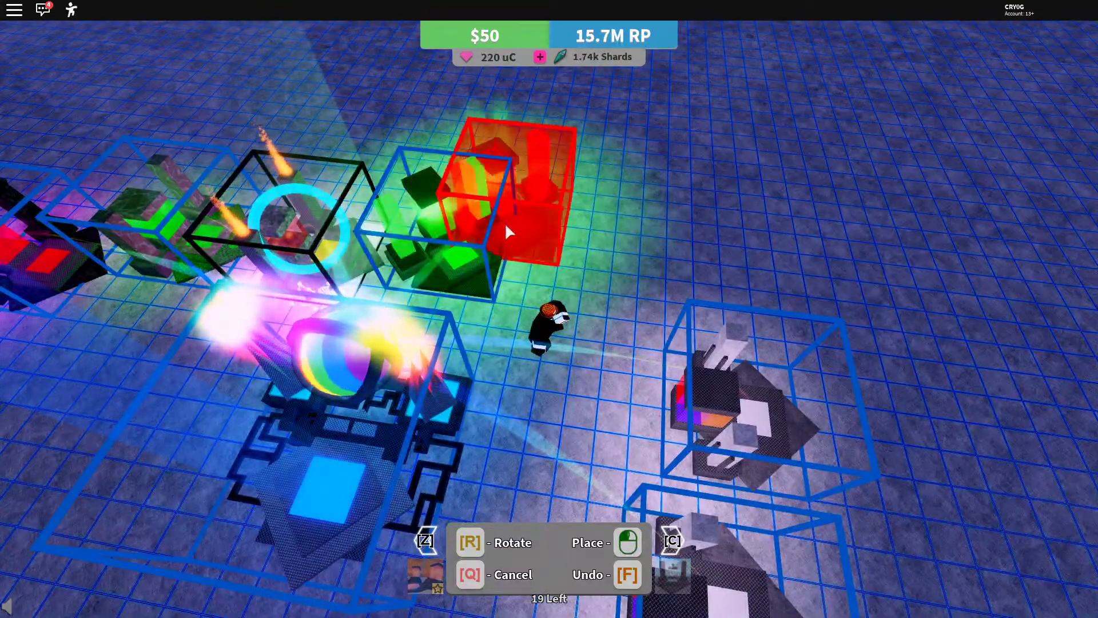
left_click(473, 244)
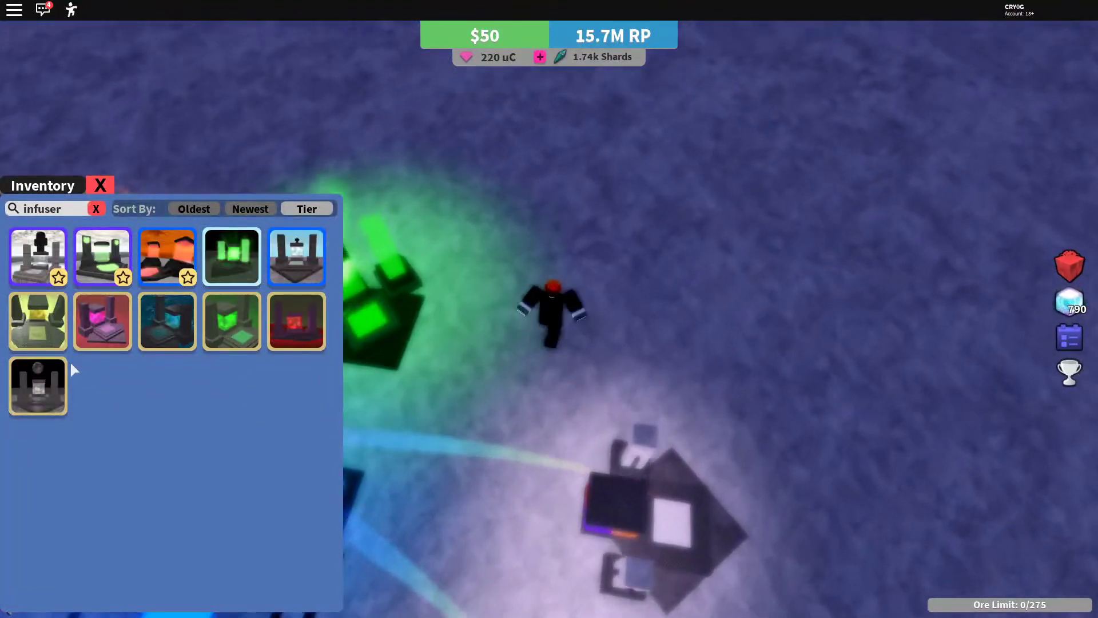
left_click(27, 382)
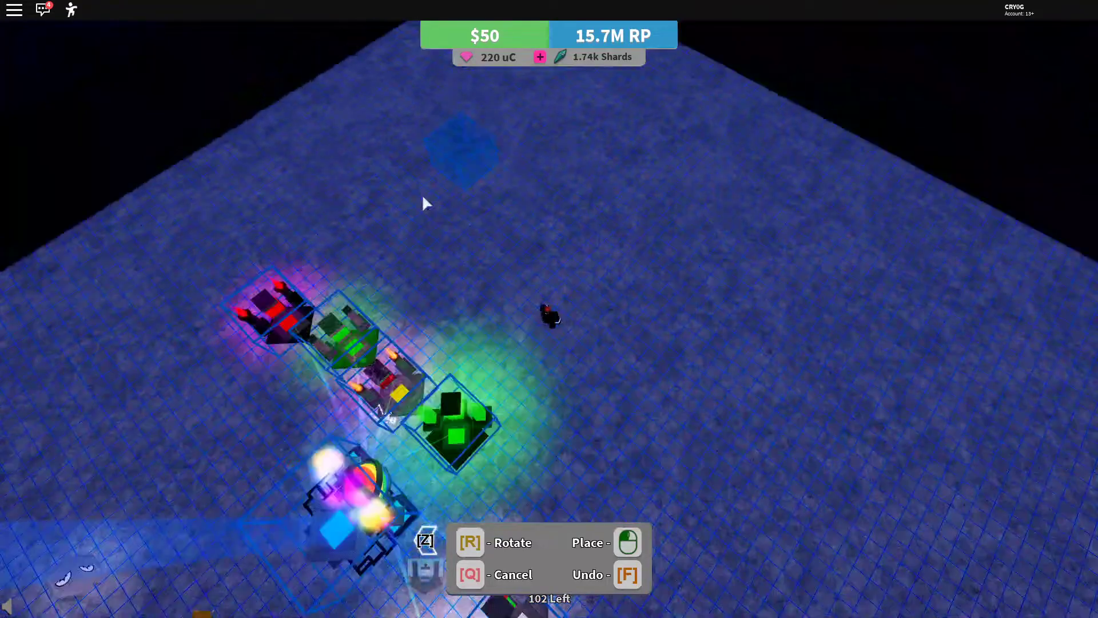
Place the infuser, withdraw all base items, and load saved layout 2.
left_click(421, 193)
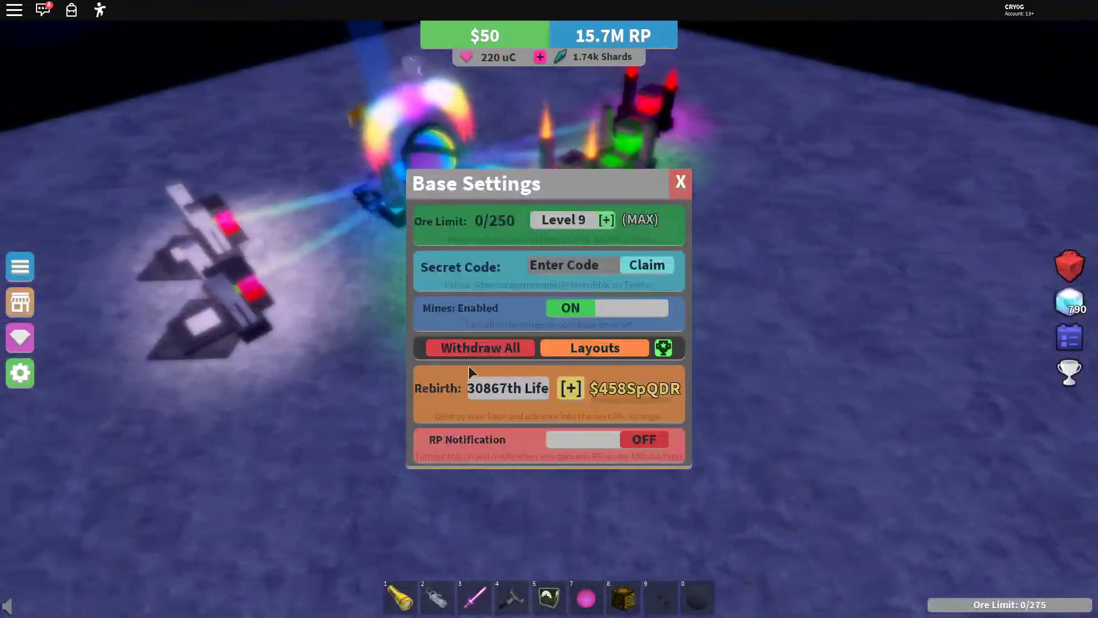
left_click(481, 348)
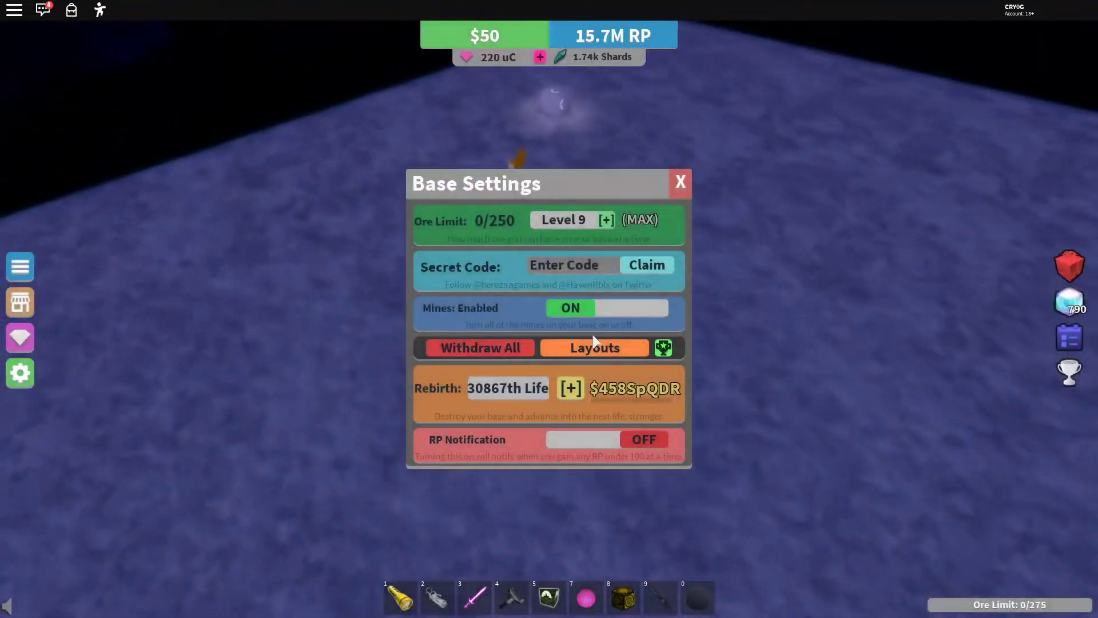
left_click(591, 346)
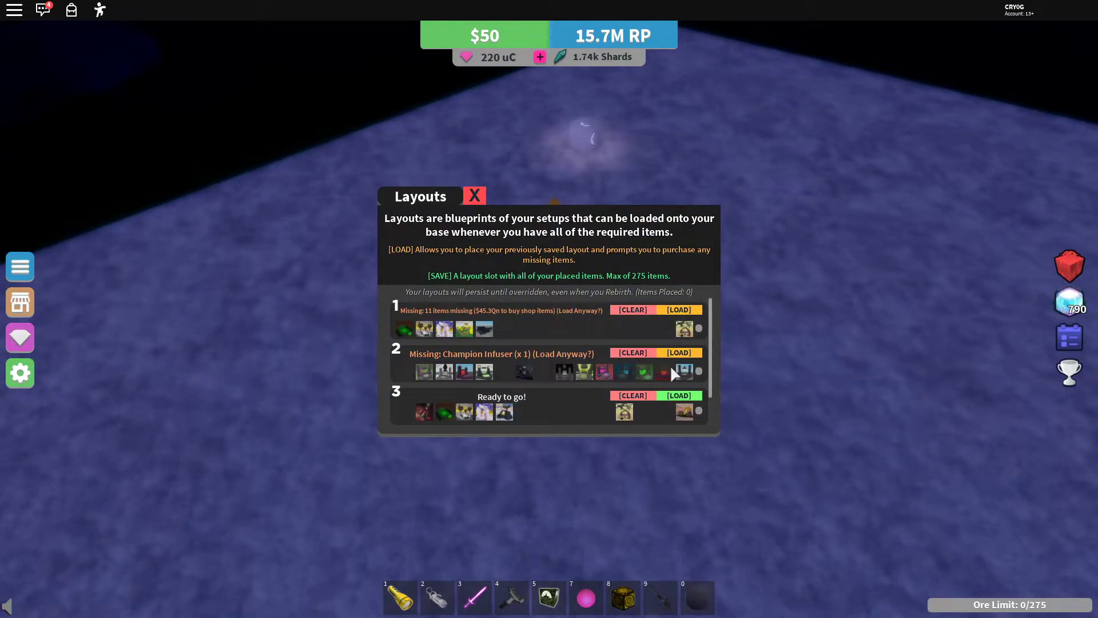
left_click(683, 352)
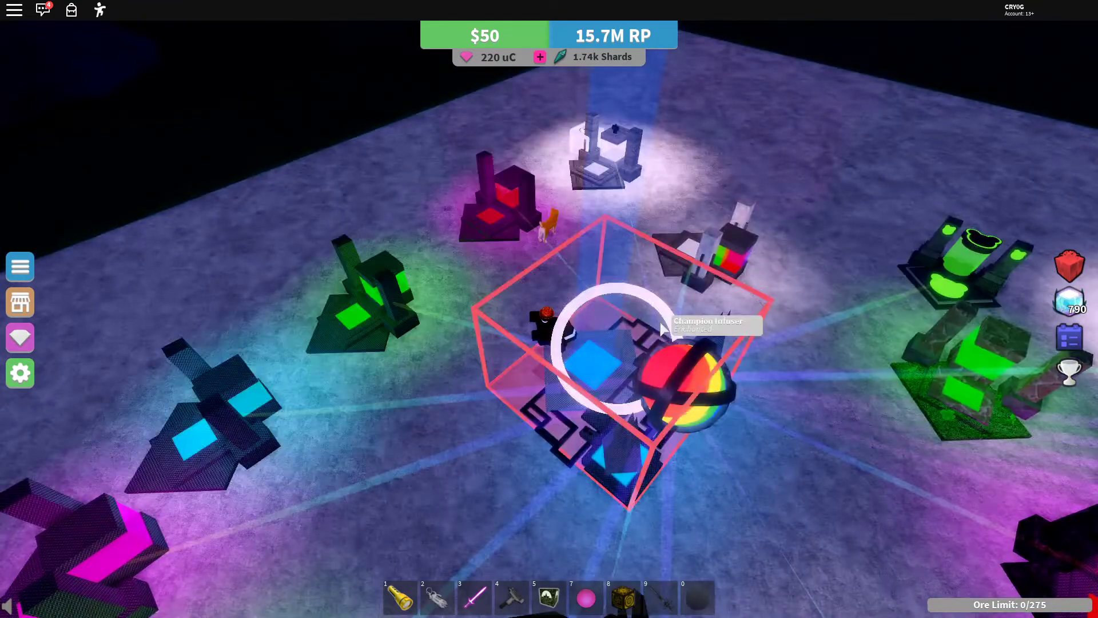
scroll(649, 324, "down", 3)
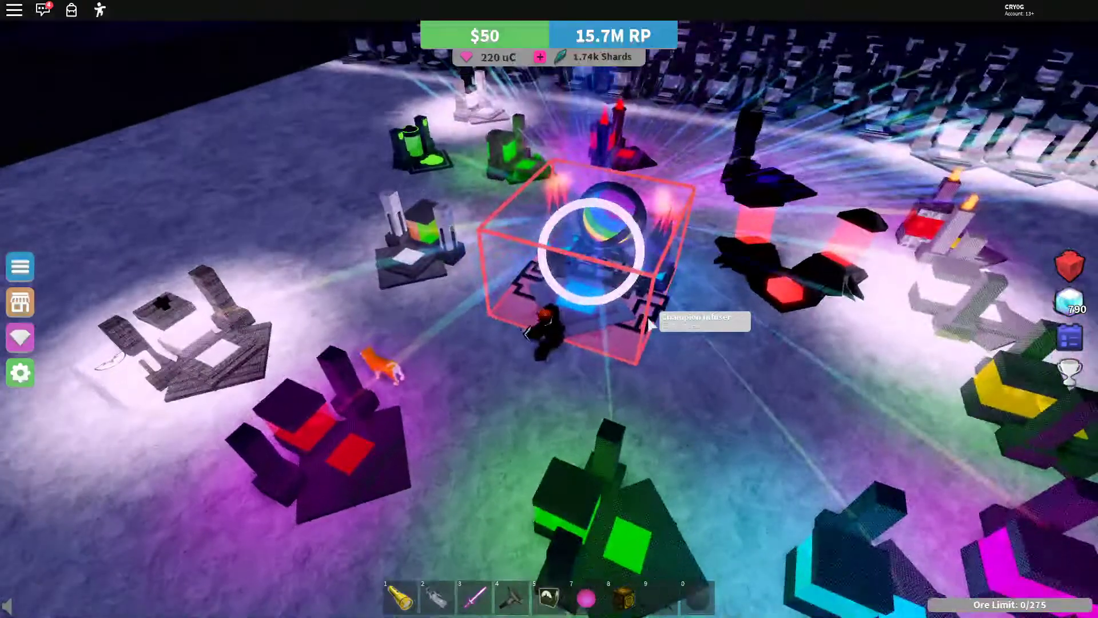
scroll(647, 316, "down", 2)
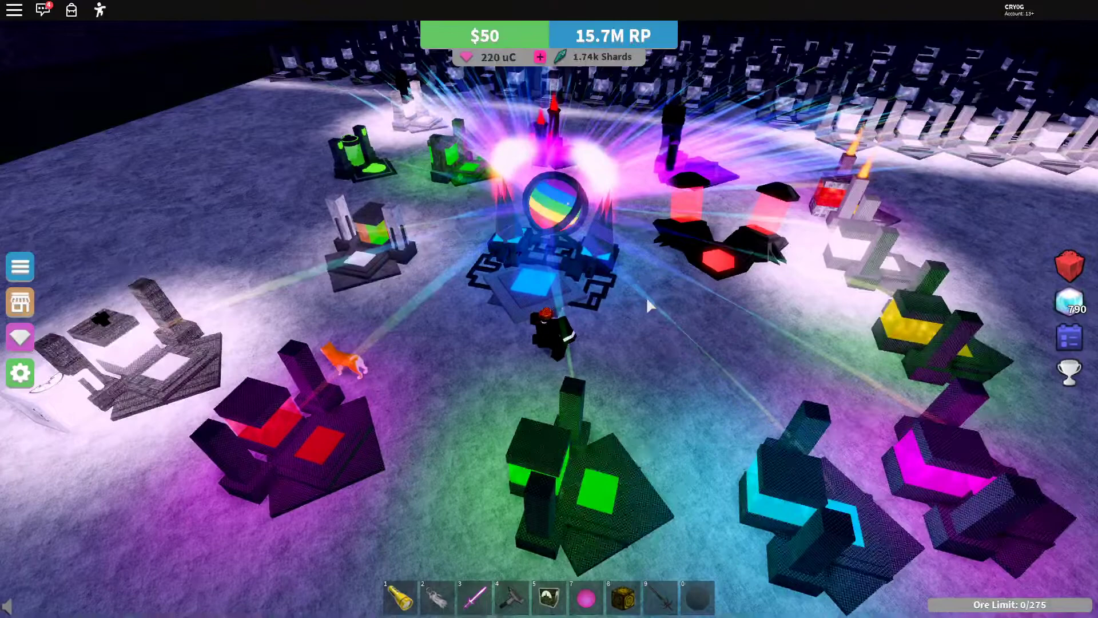
scroll(647, 301, "up", 2)
scroll(647, 301, "up", 3)
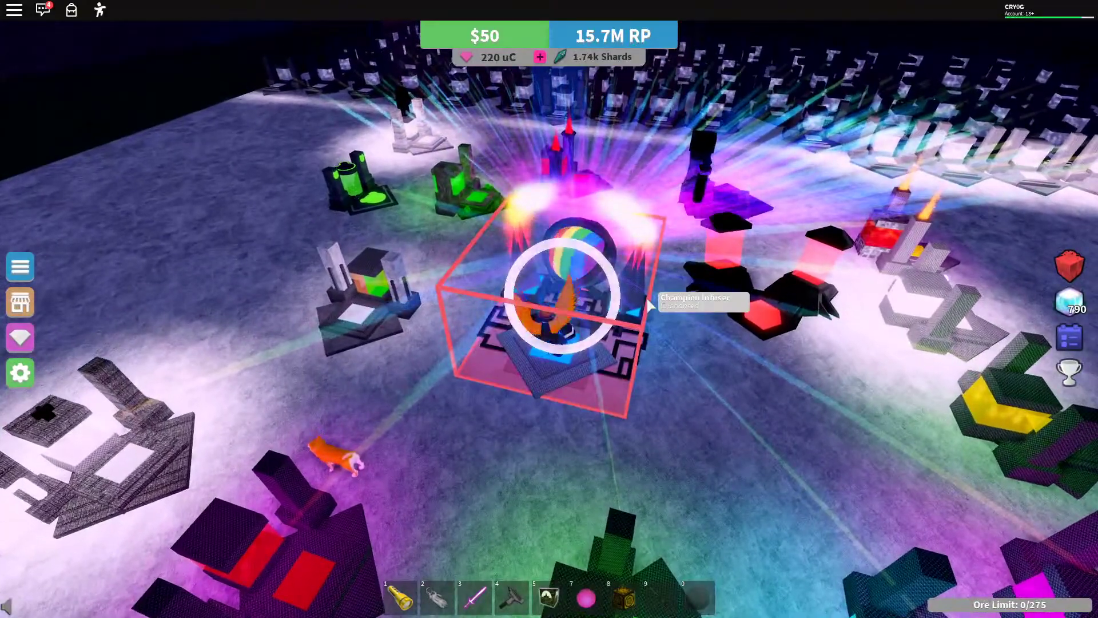
scroll(648, 302, "down", 3)
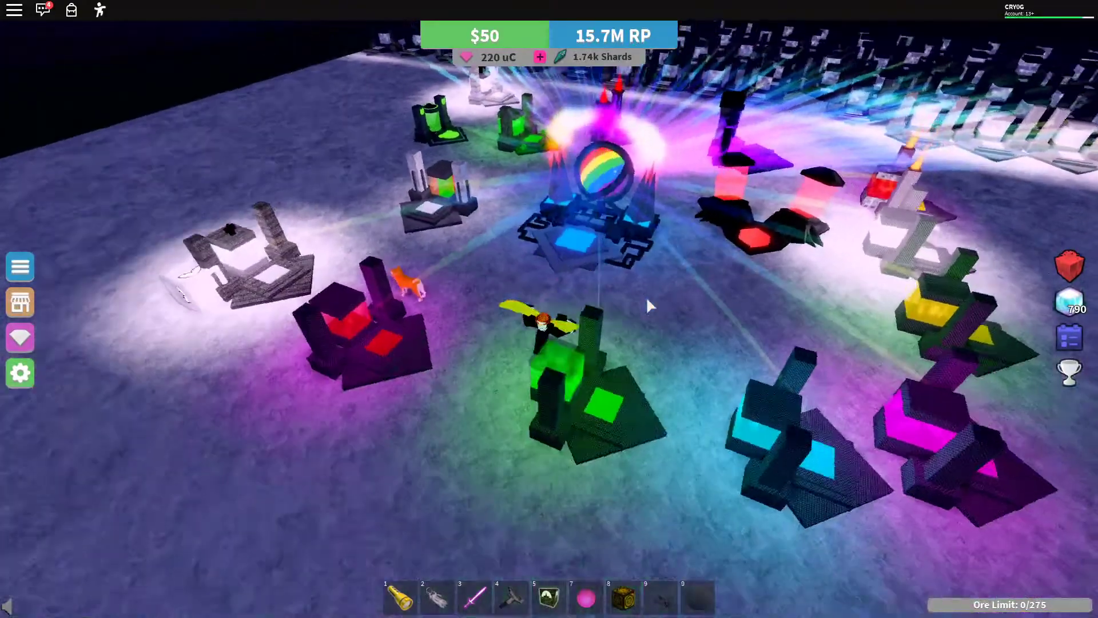
Equip the pink sword and fly out over the droppers across the dark terrain.
key("w")
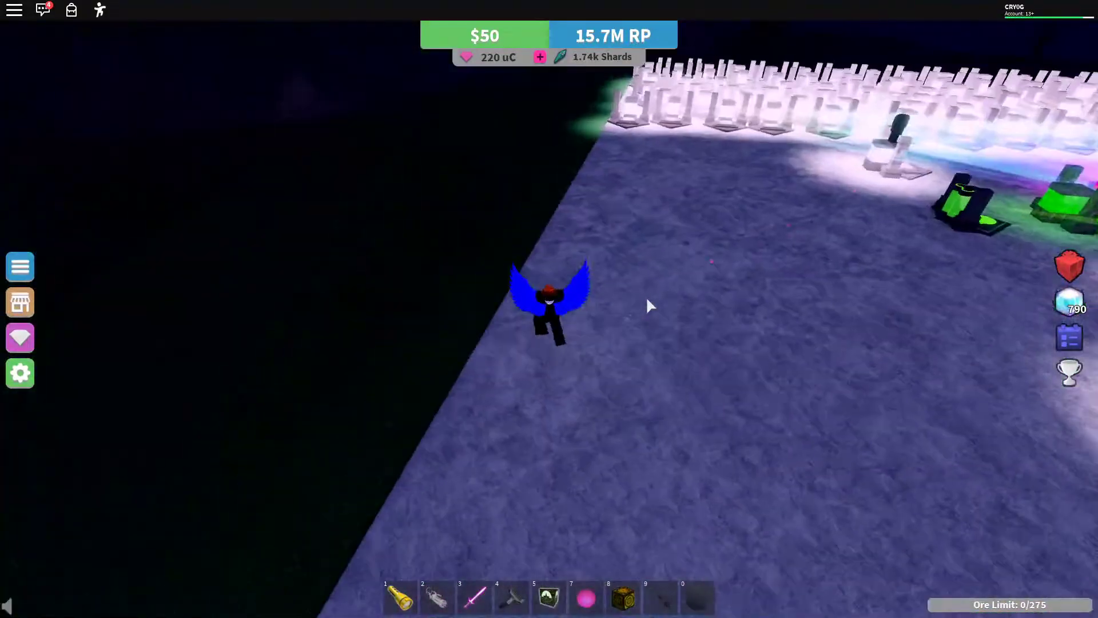
key("3")
key("w")
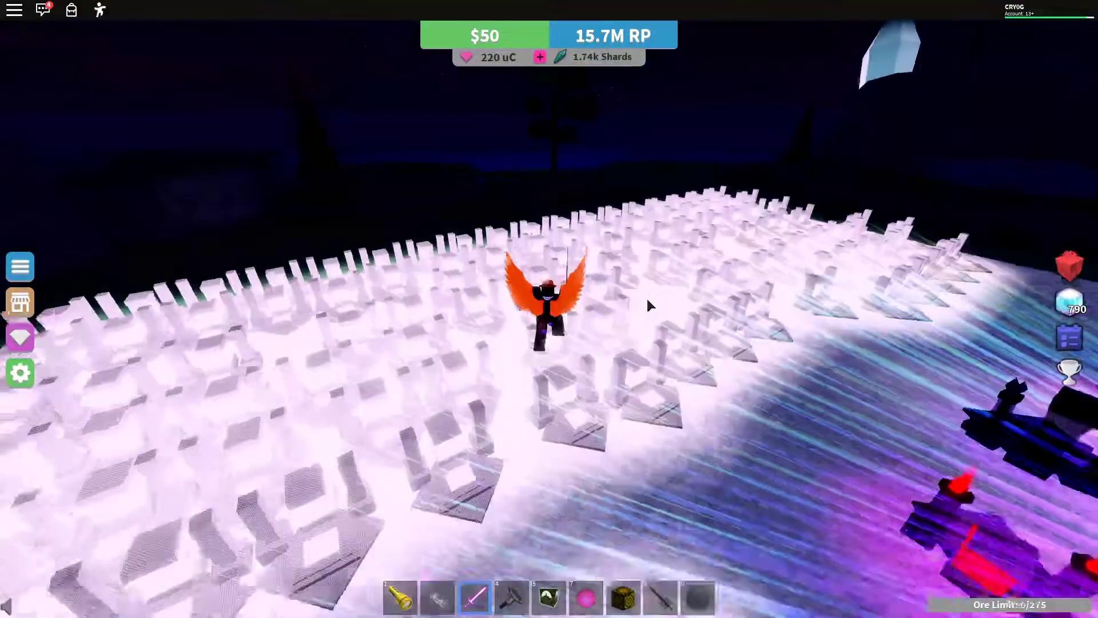
key("w")
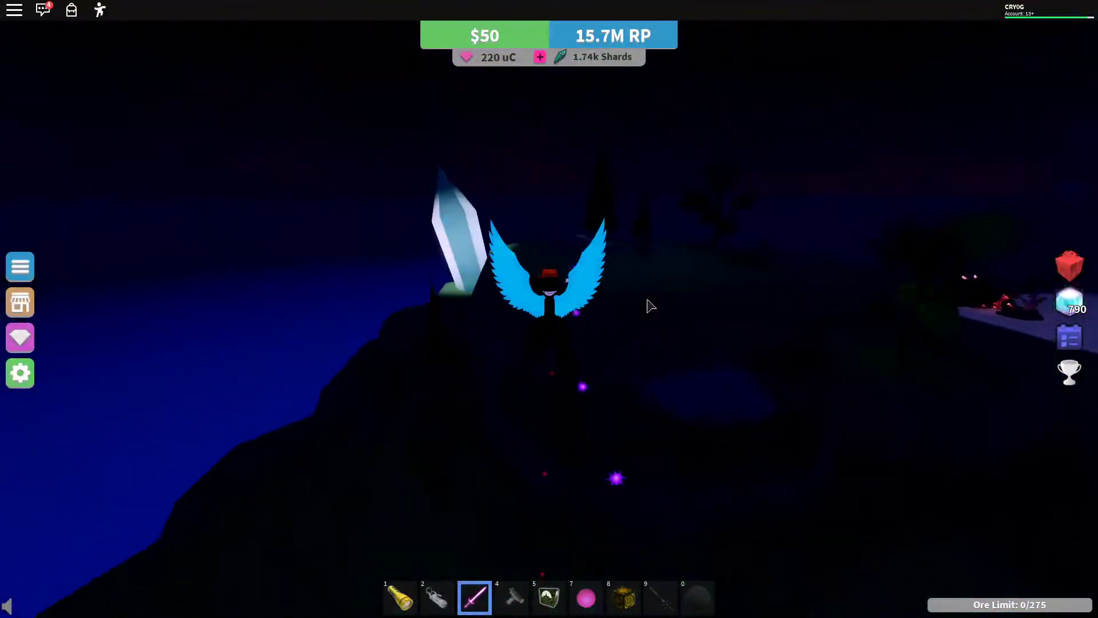
key("w")
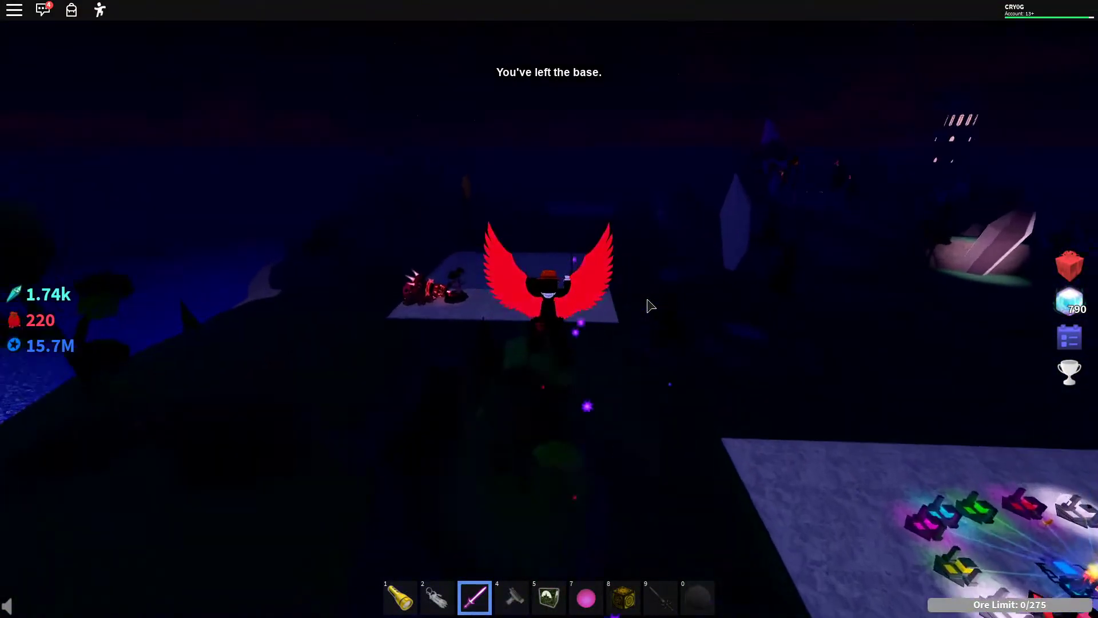
key("w")
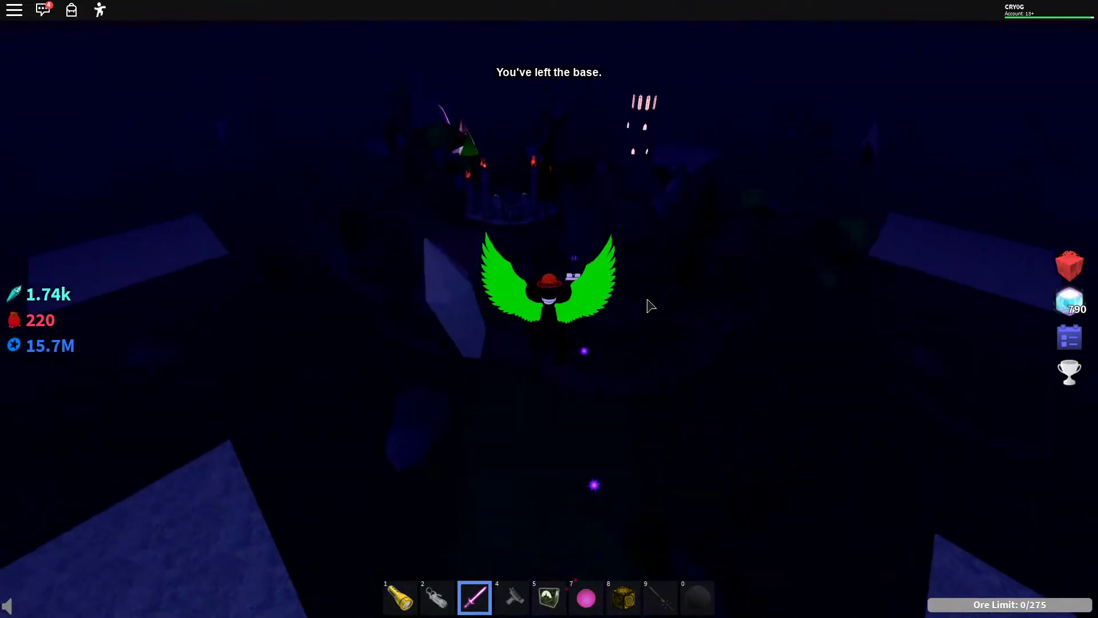
key("w")
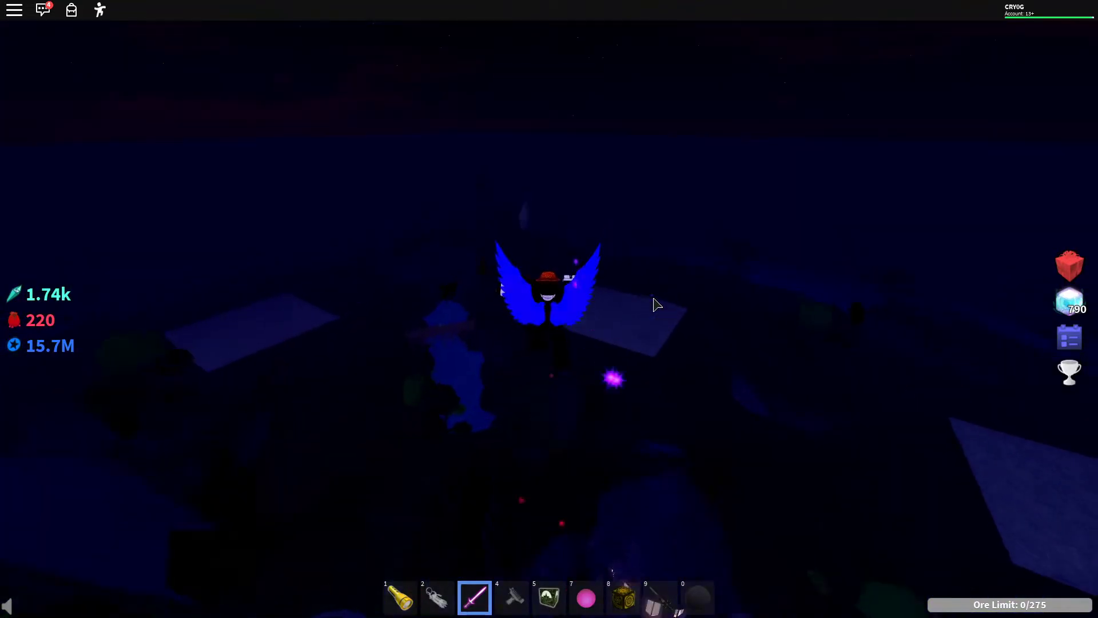
key("w")
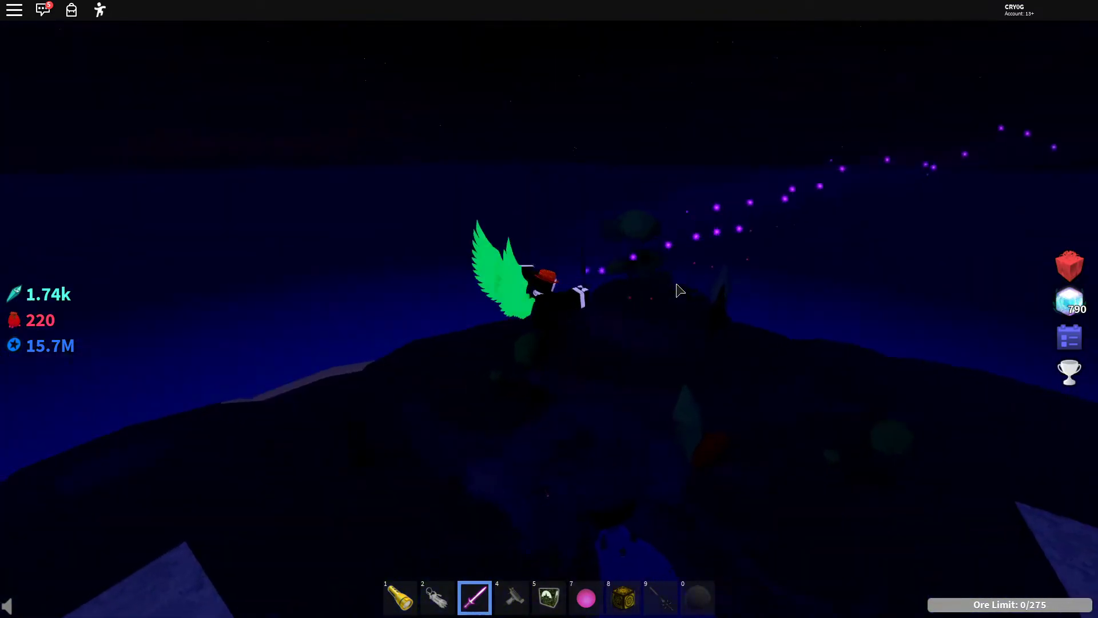
Turn around and fly back onto the lit base platform.
key("s")
key("w")
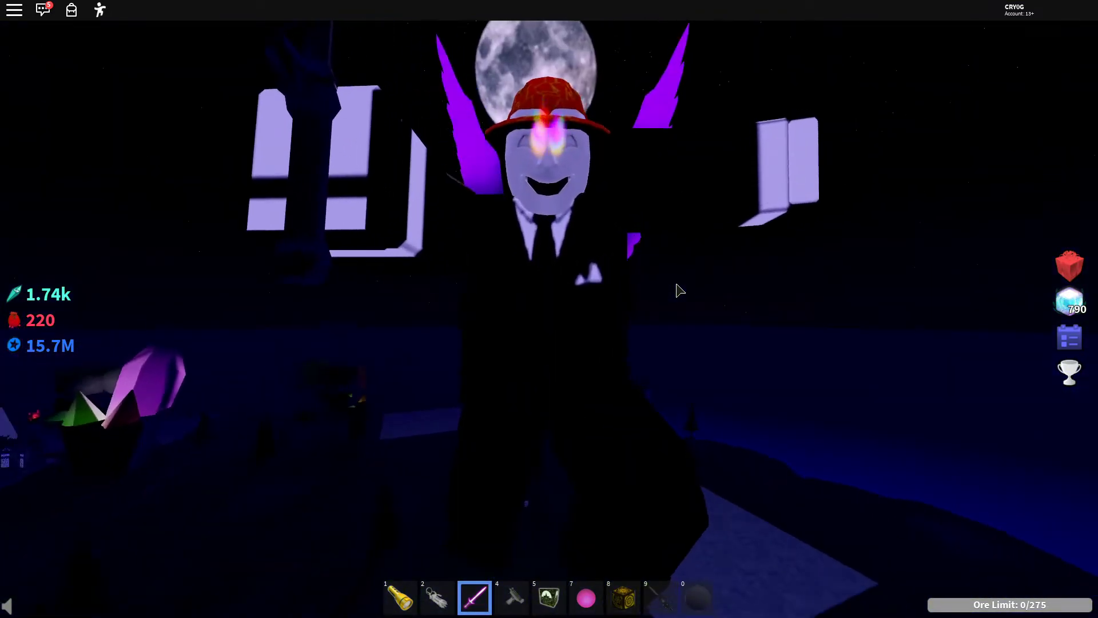
key("w")
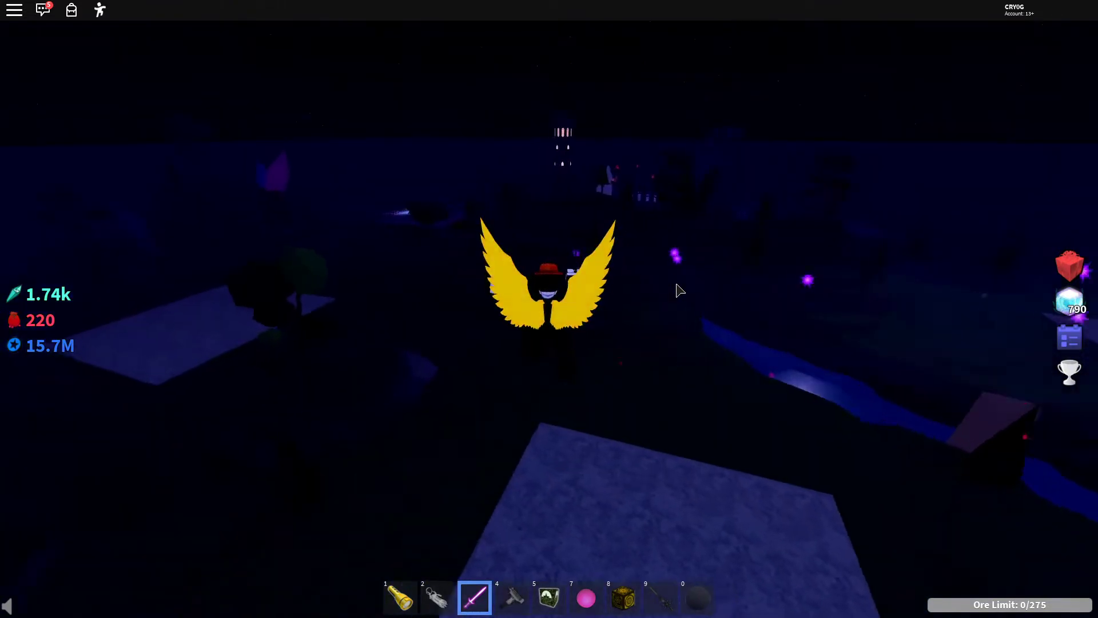
key("w")
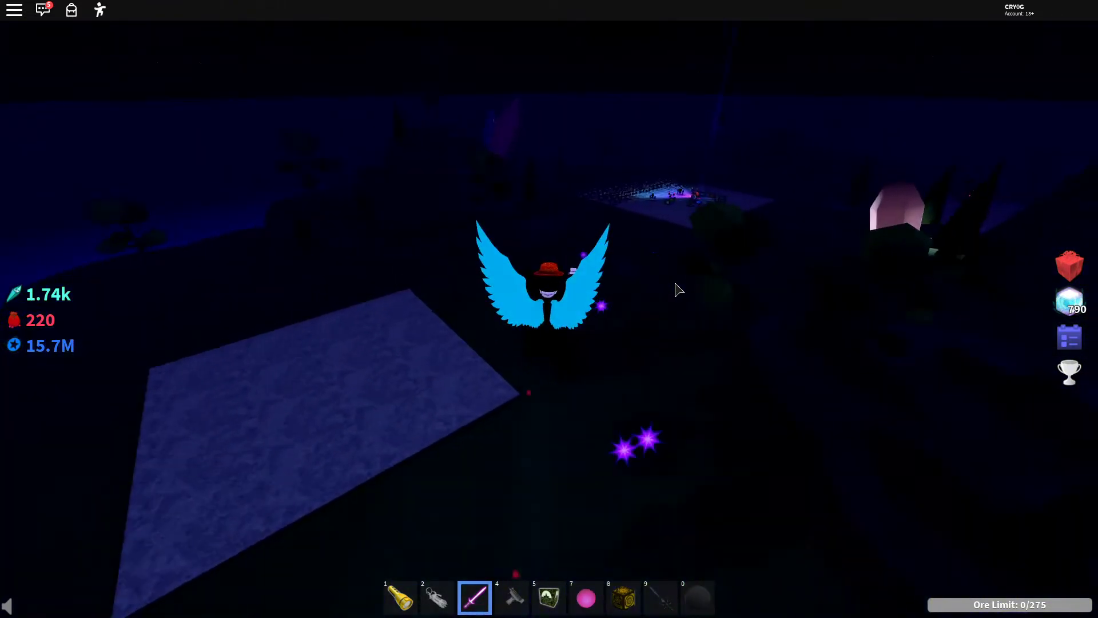
key("w")
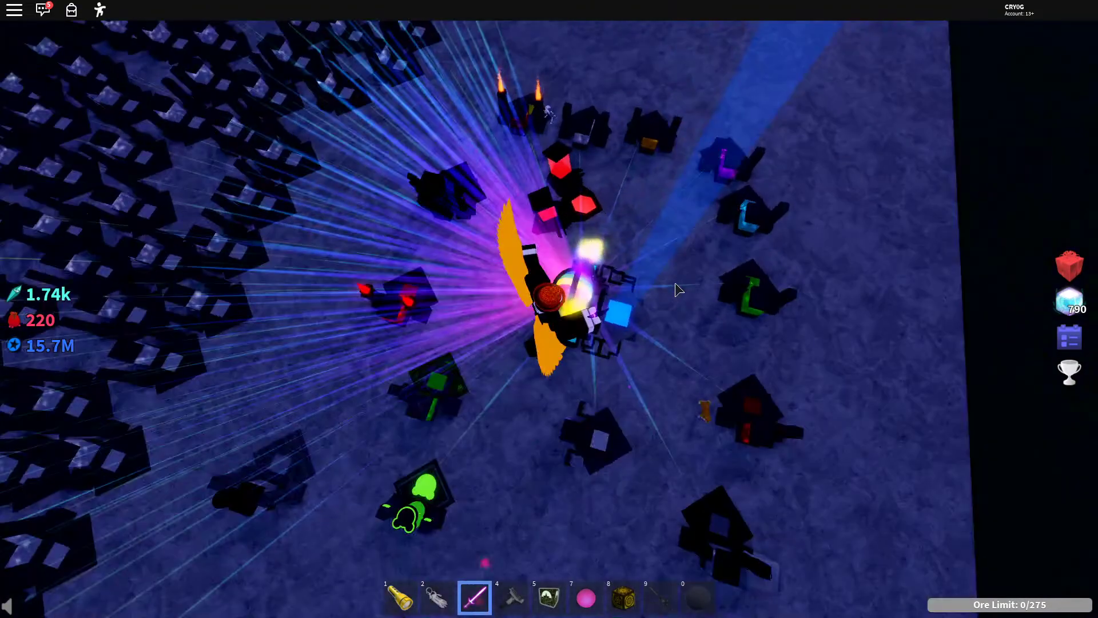
Fly across the base, past pink crystals, torch pillars and stone platform, to the lit ore platform.
key("w")
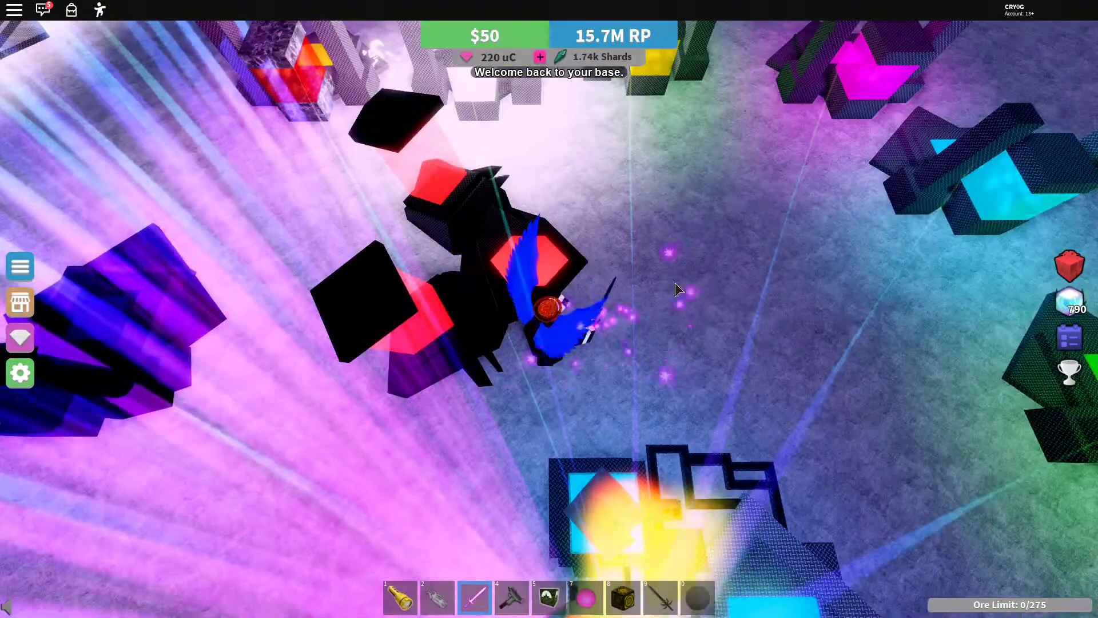
key("w")
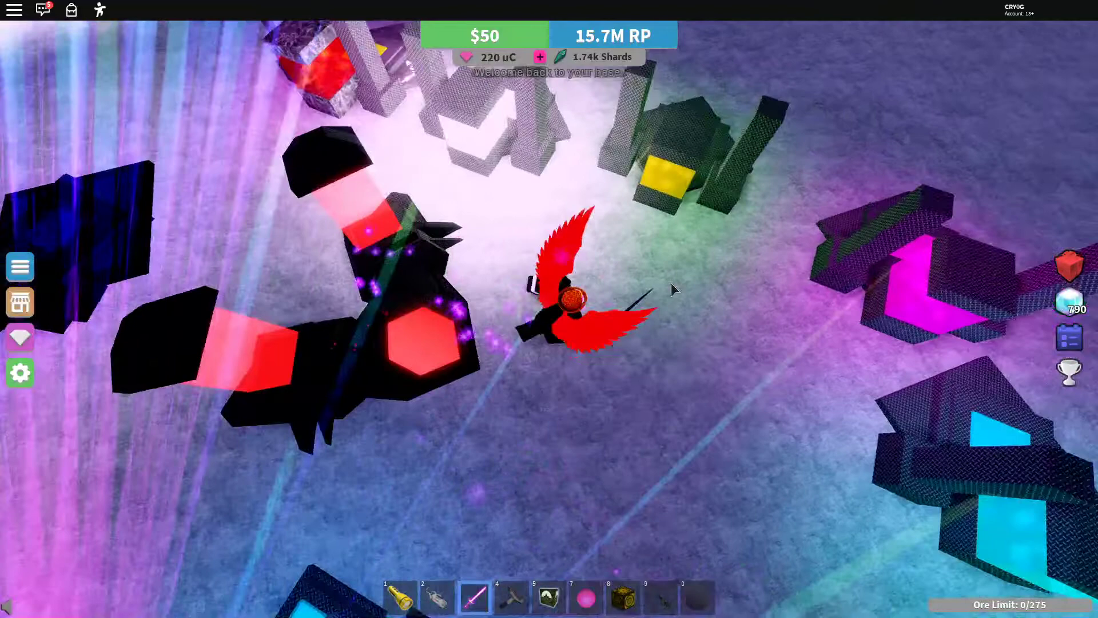
key("w")
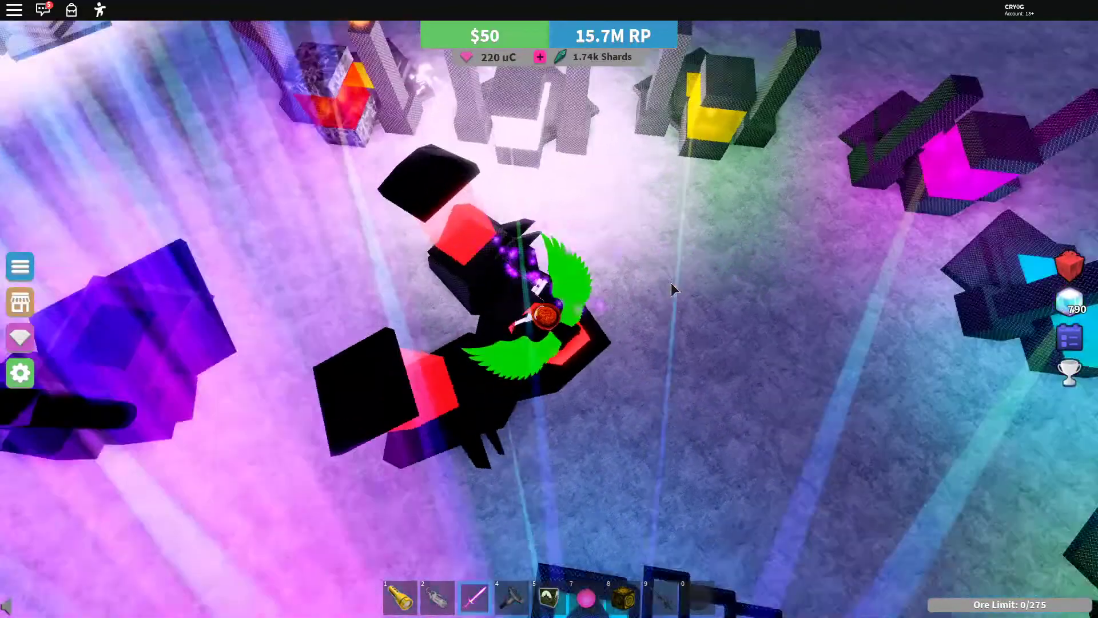
key("w")
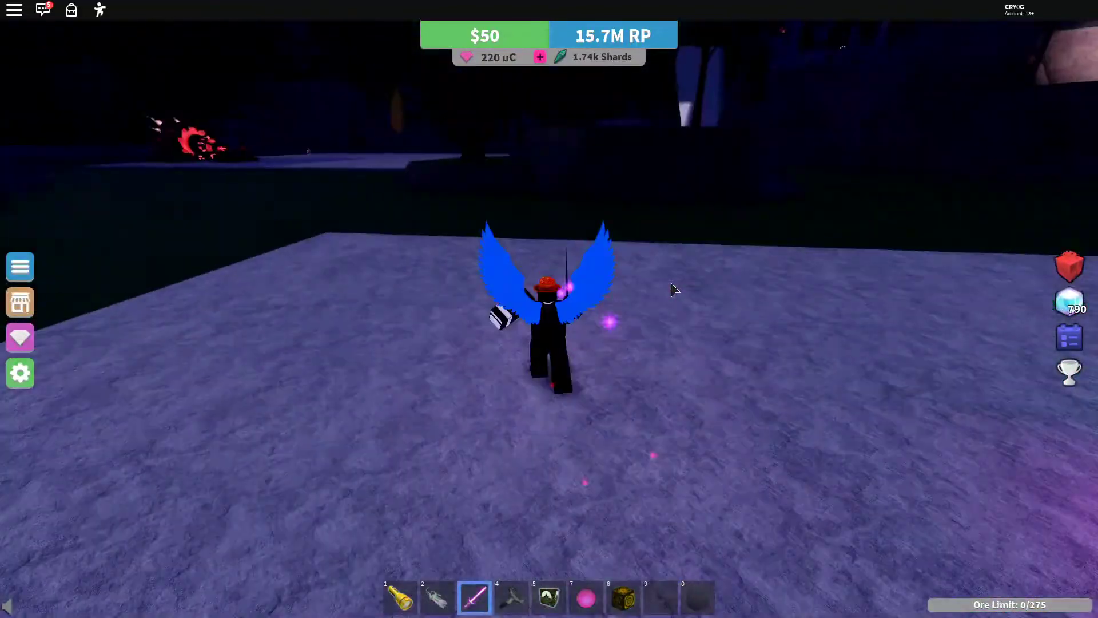
key("w")
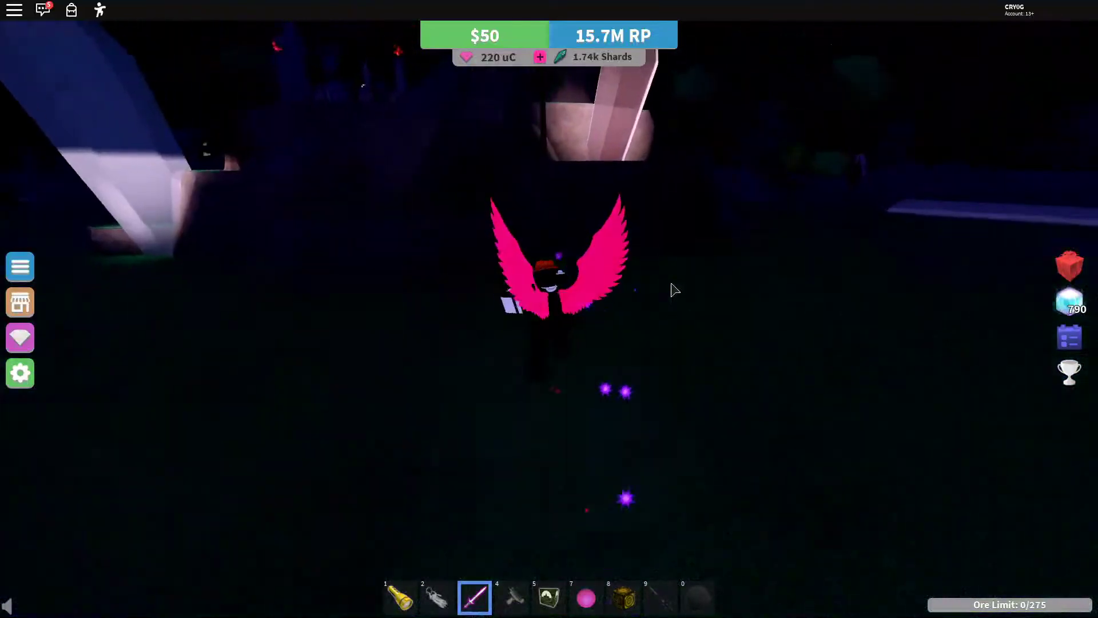
key("w")
key("w")
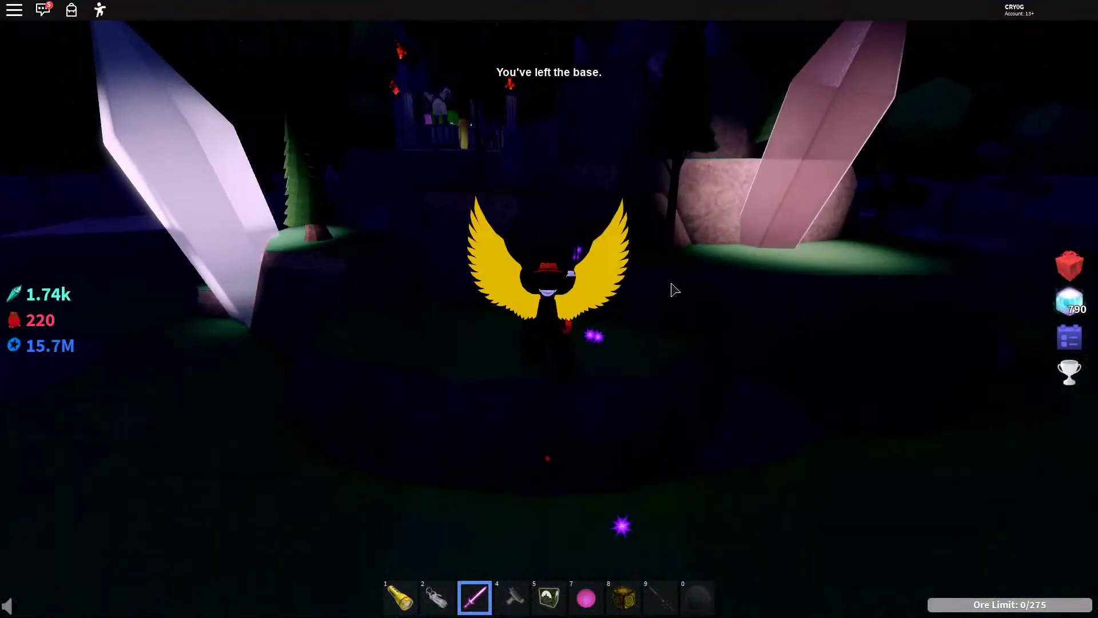
key("w")
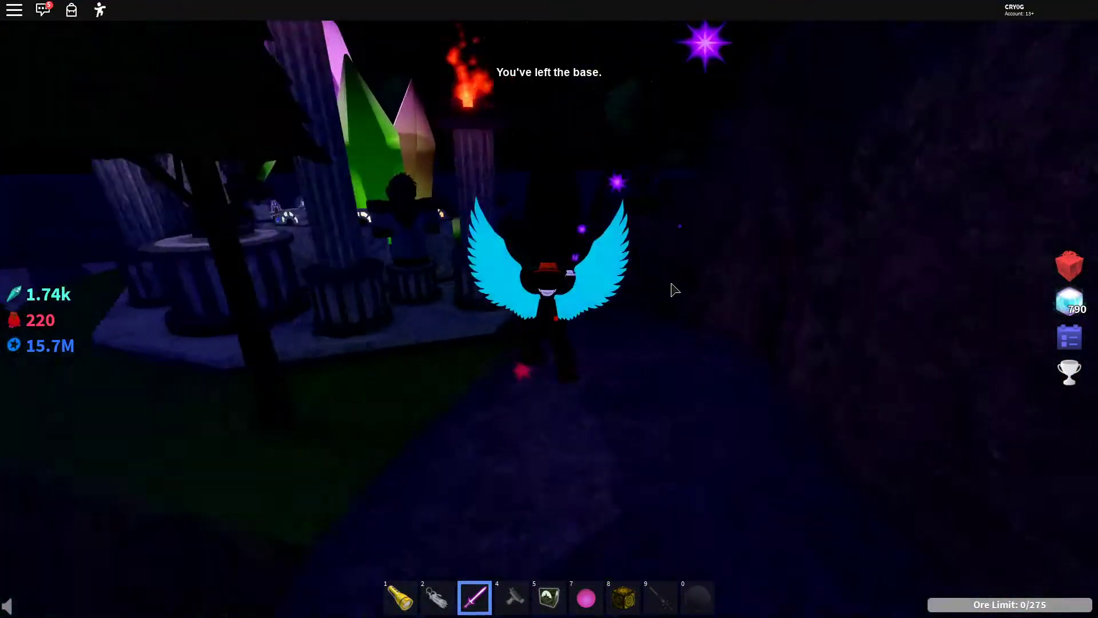
key("w")
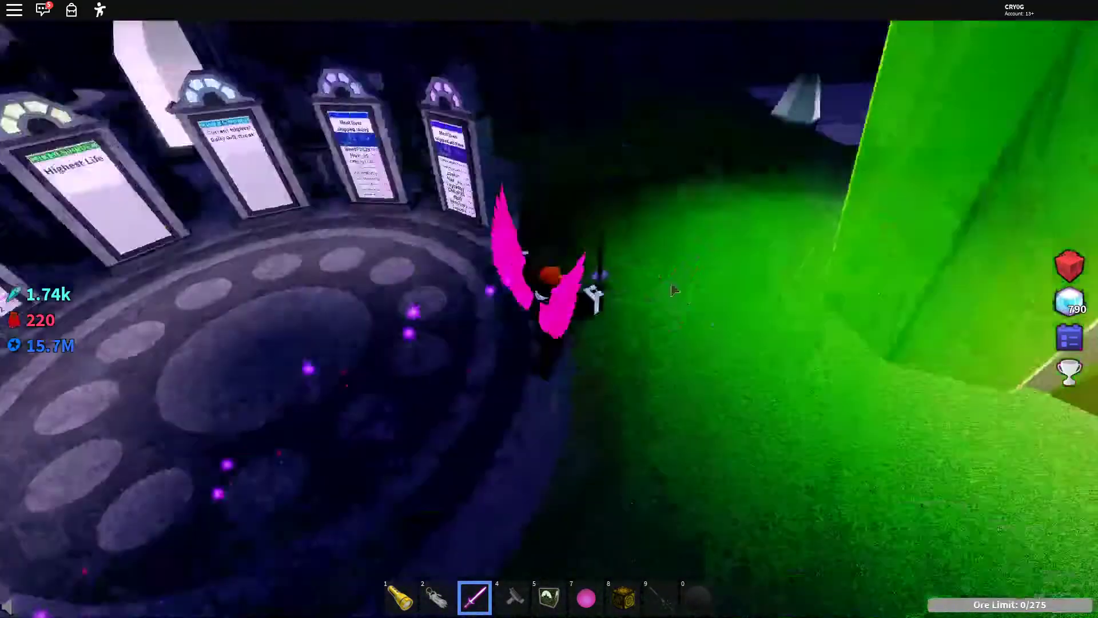
key("w")
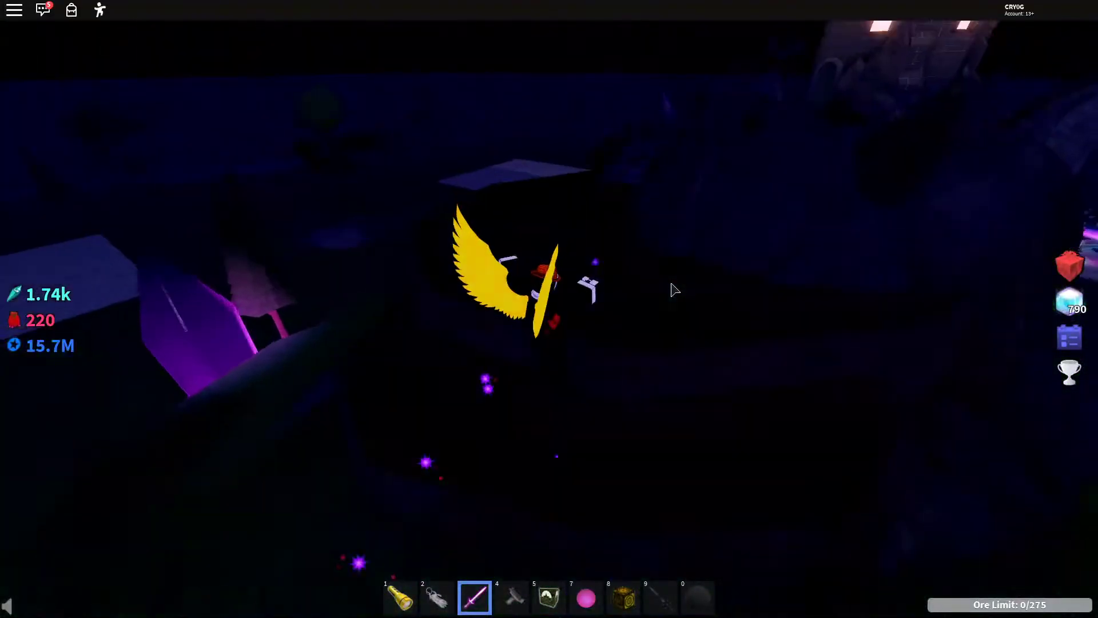
key("w")
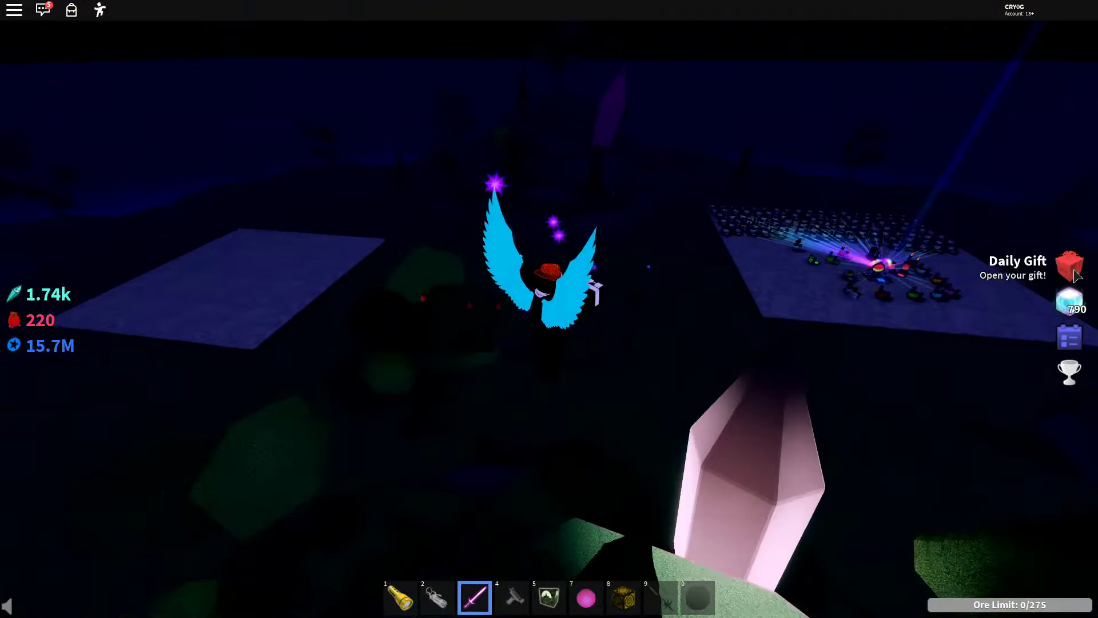
key("d")
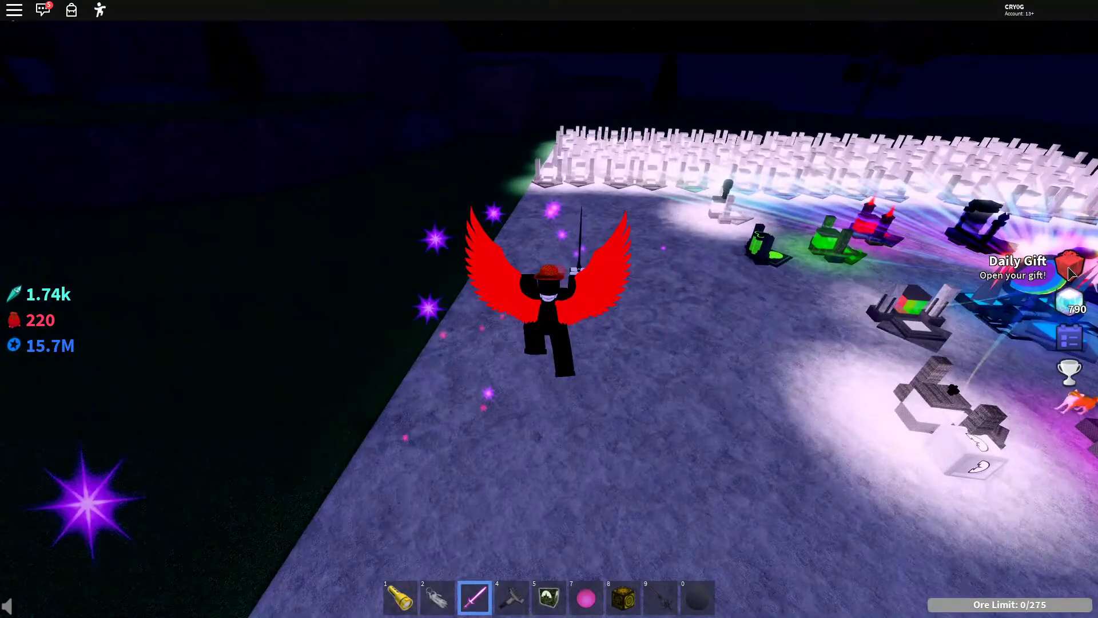
Fly over to the glowing ore machines platform, then walk away from the machines.
key("a")
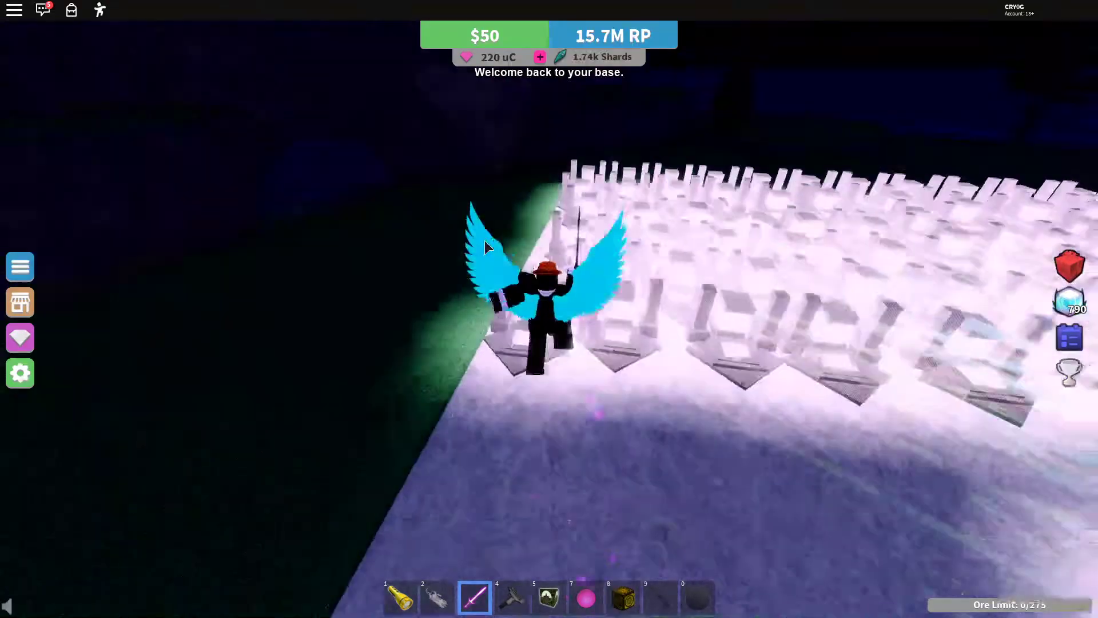
key("a")
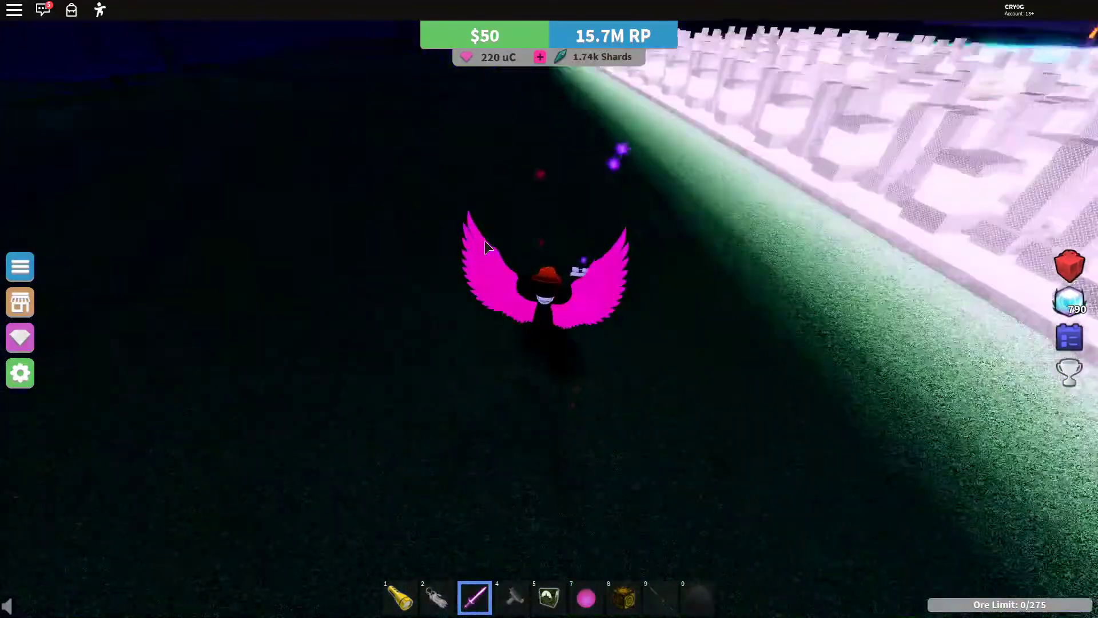
key("w")
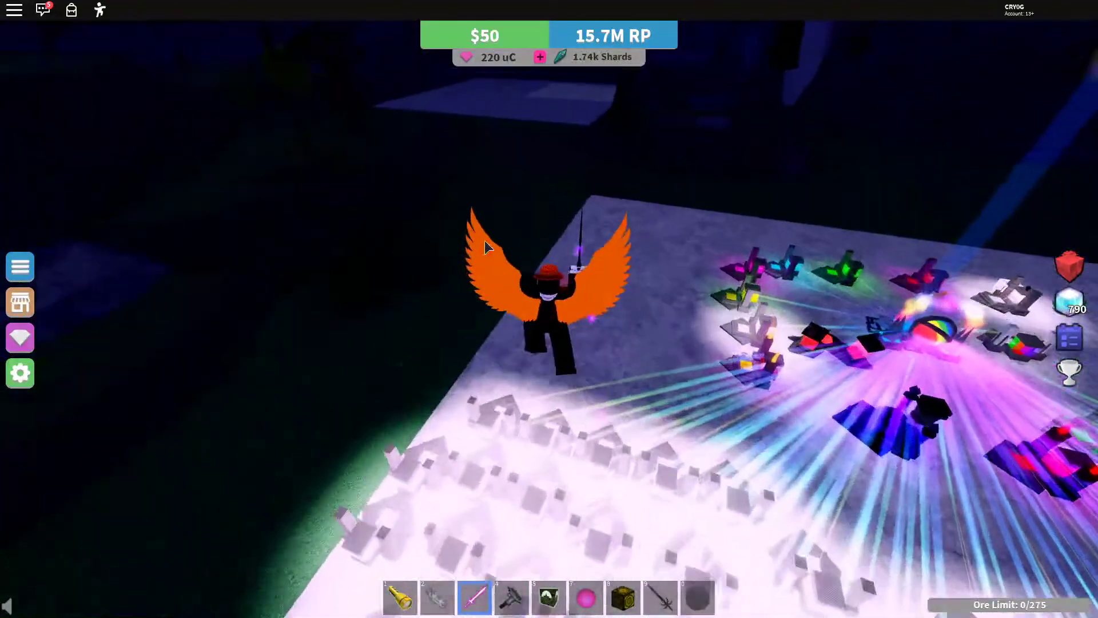
key("s")
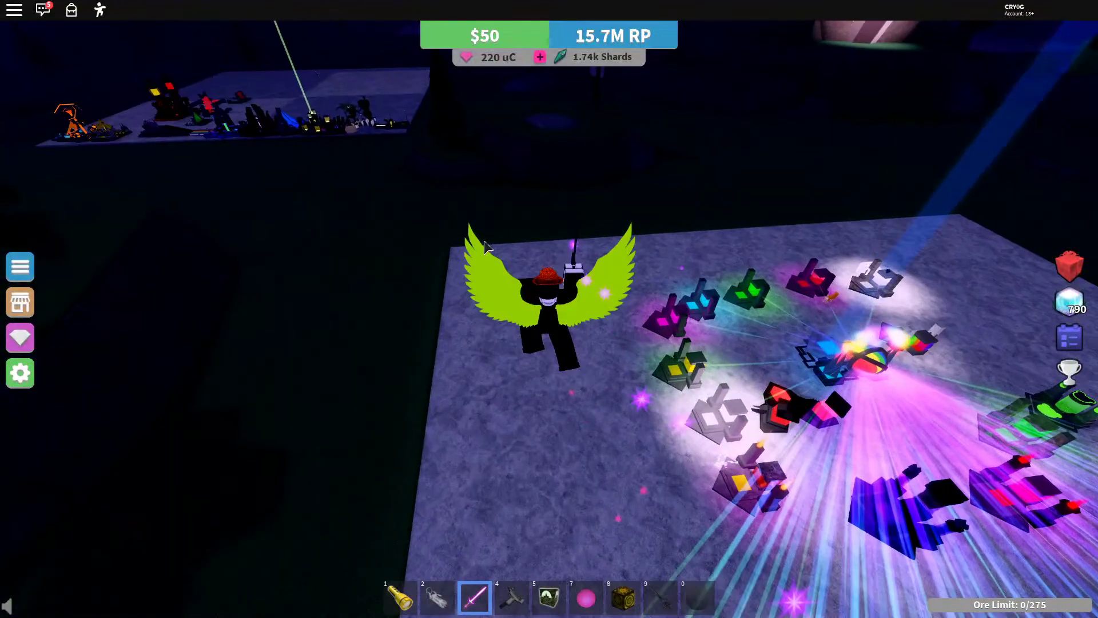
key("d")
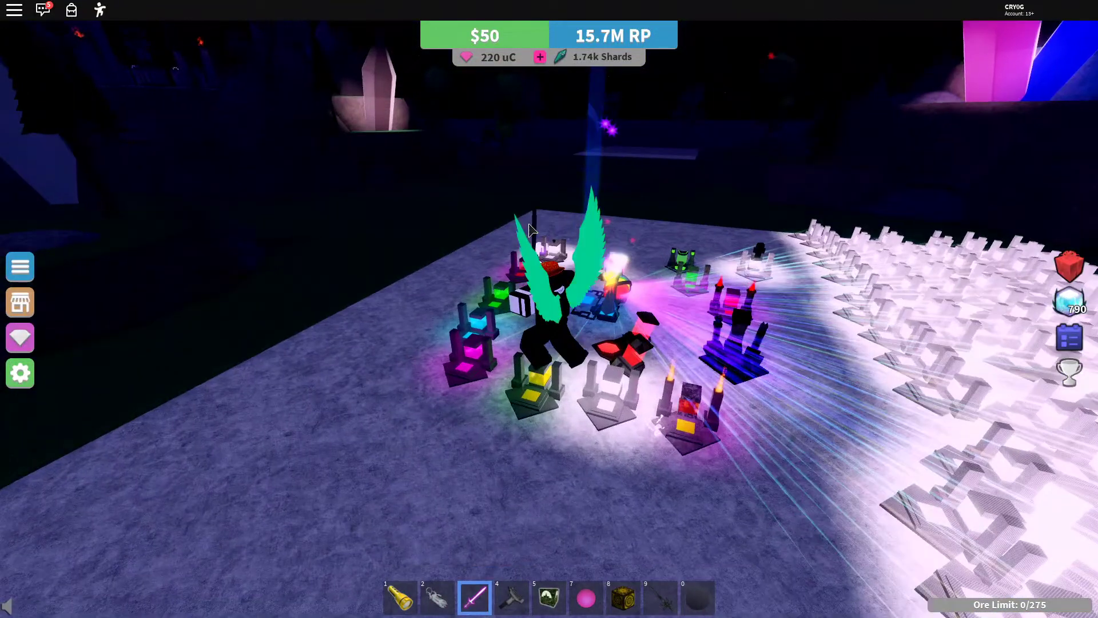
key("s")
key("w")
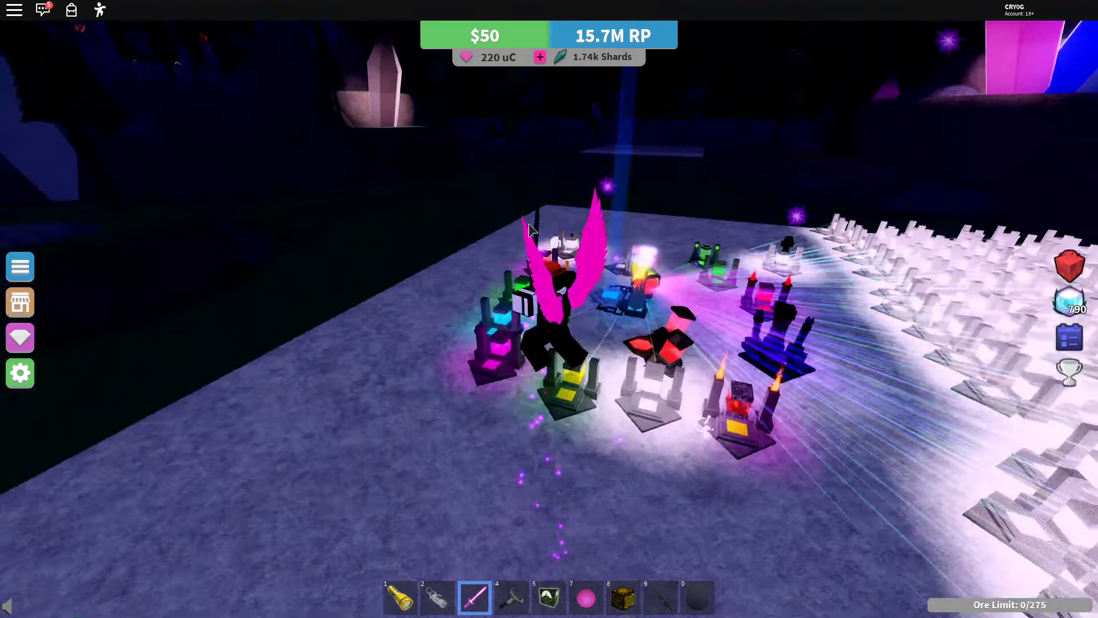
key("s")
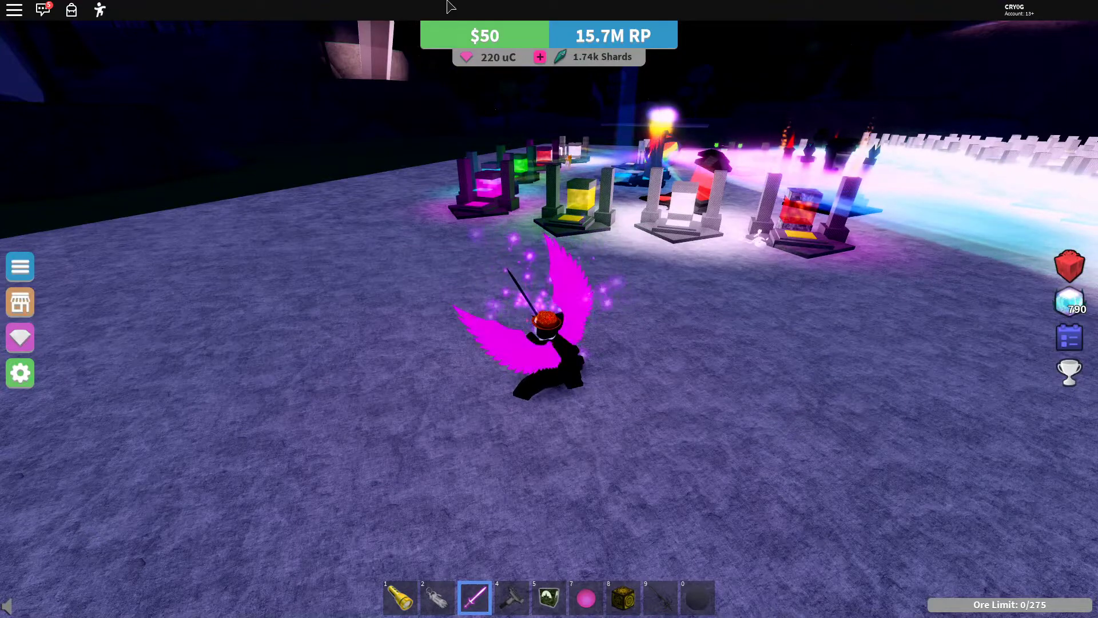
Move beside the infusers, put away the sword, and open the infuser-filtered inventory.
key("w")
key("3")
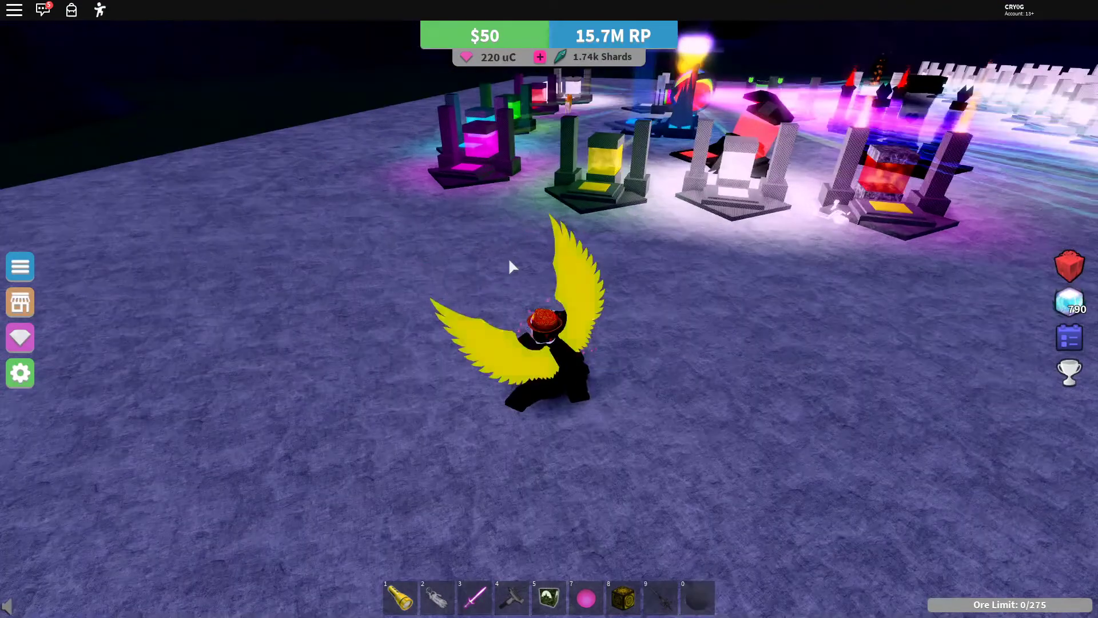
key("2")
key("e")
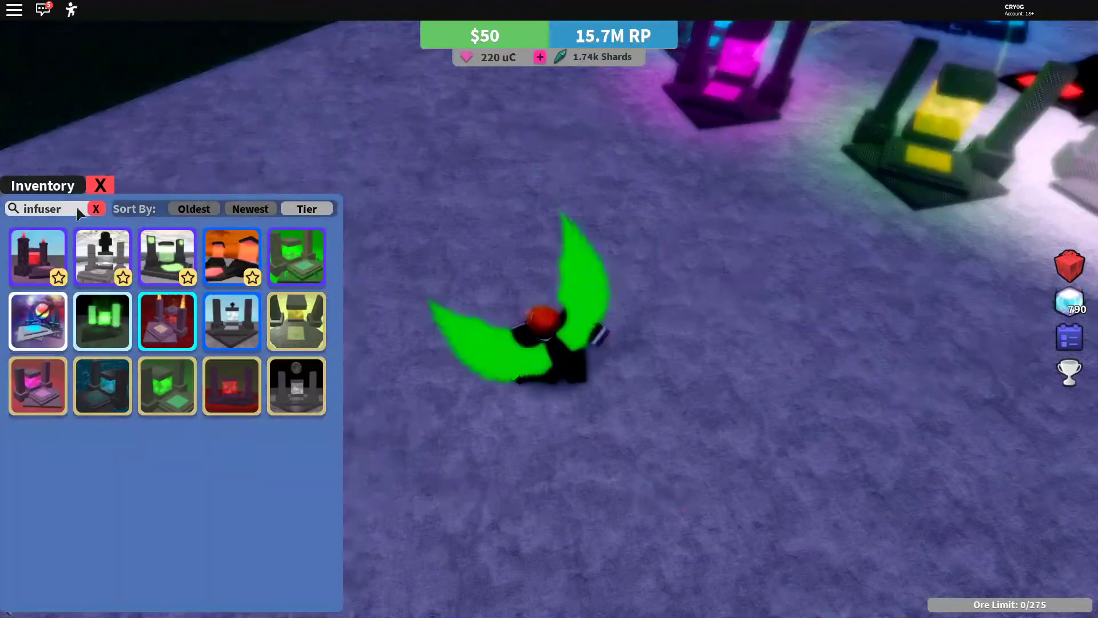
Search the inventory for 'super' items like Havium Mine, then clear the search and close it.
left_click(48, 212)
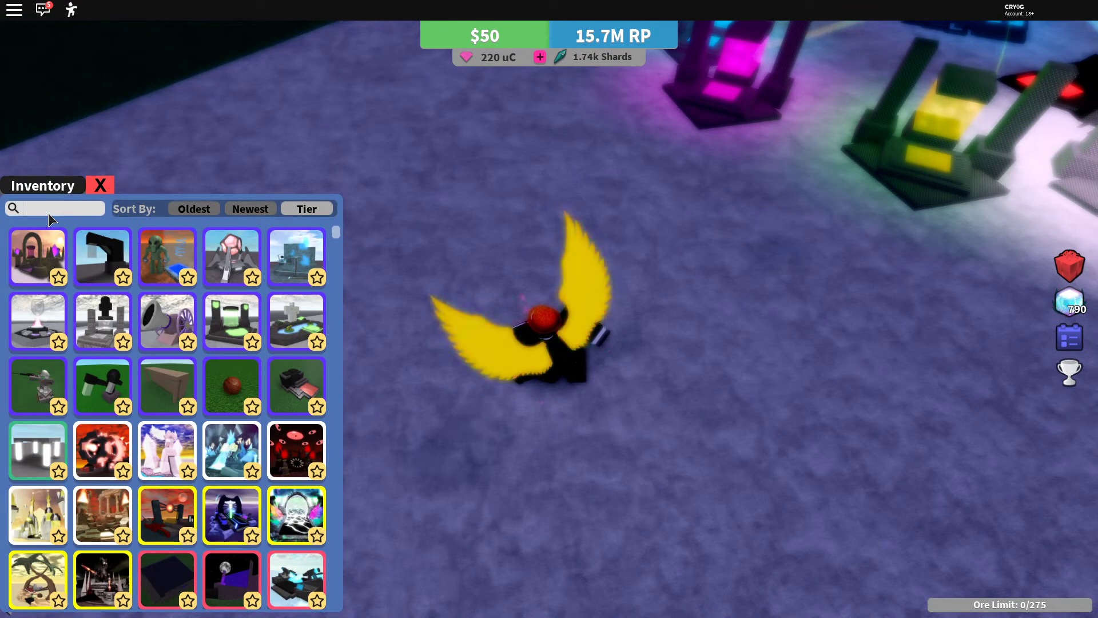
type("s")
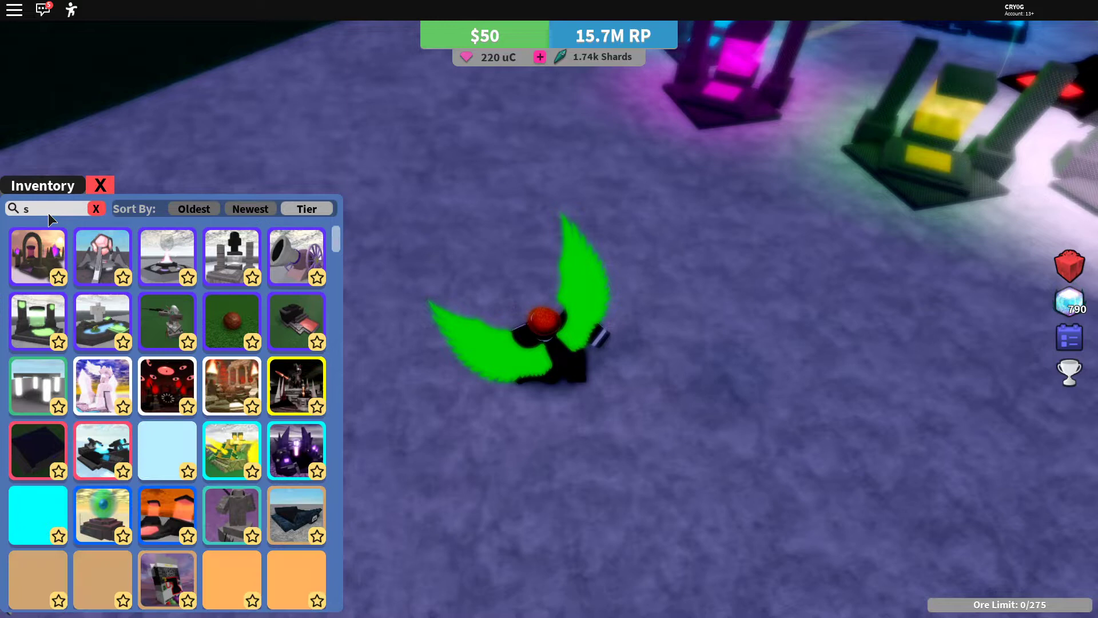
type("uper")
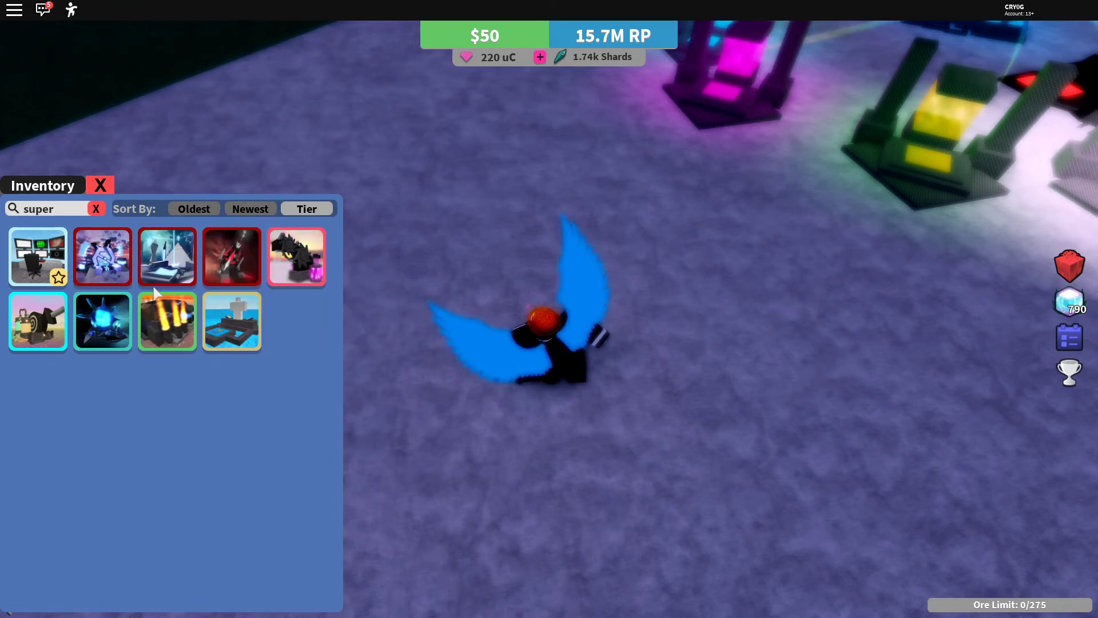
left_click(97, 209)
left_click(101, 185)
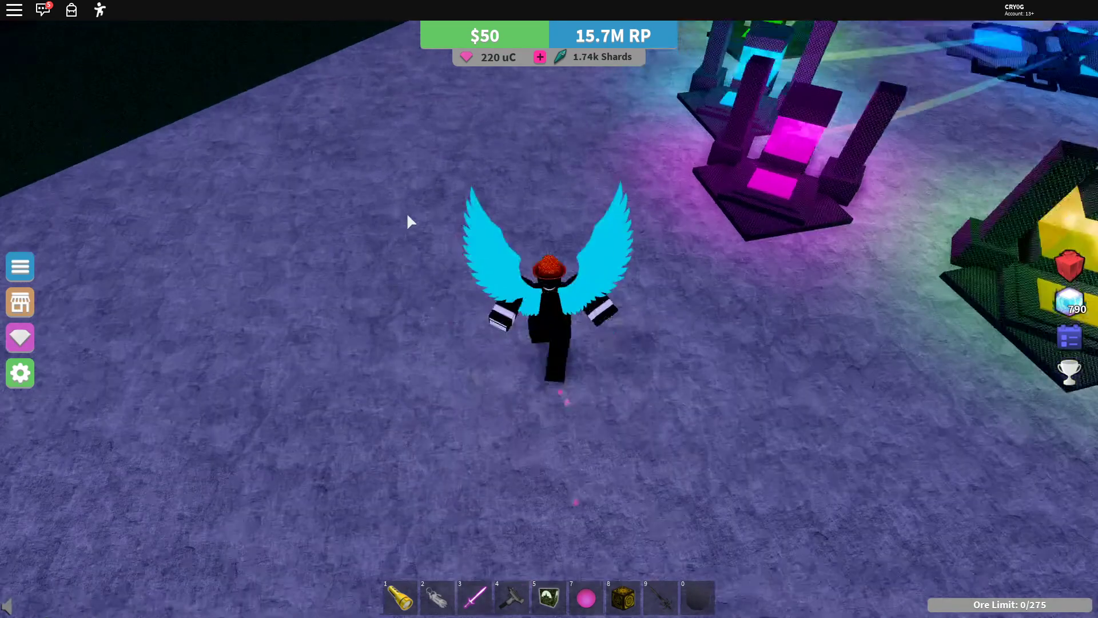